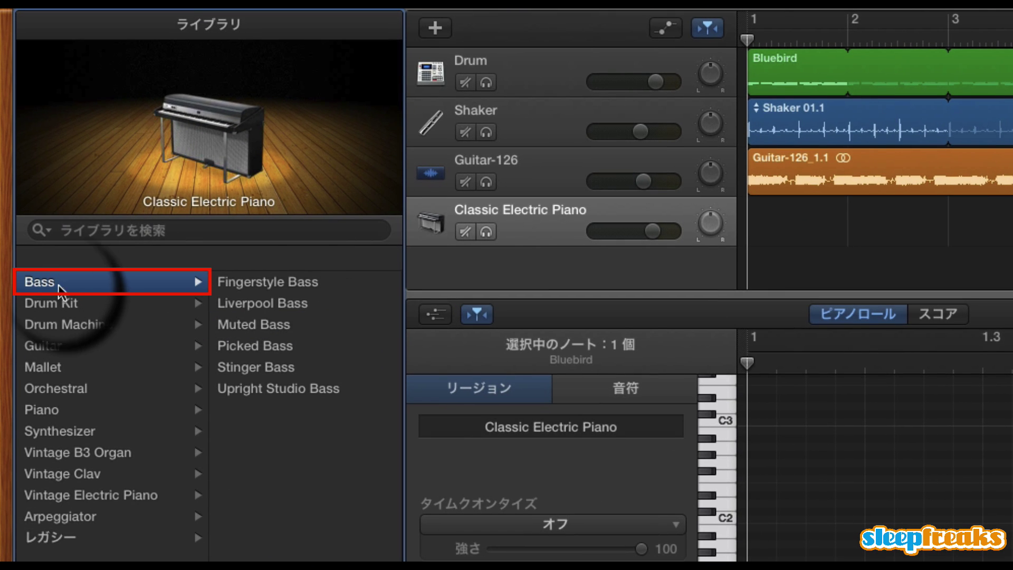
Browse the bass sounds in the library's Synthesizer category and return to the main categories.
click(101, 431)
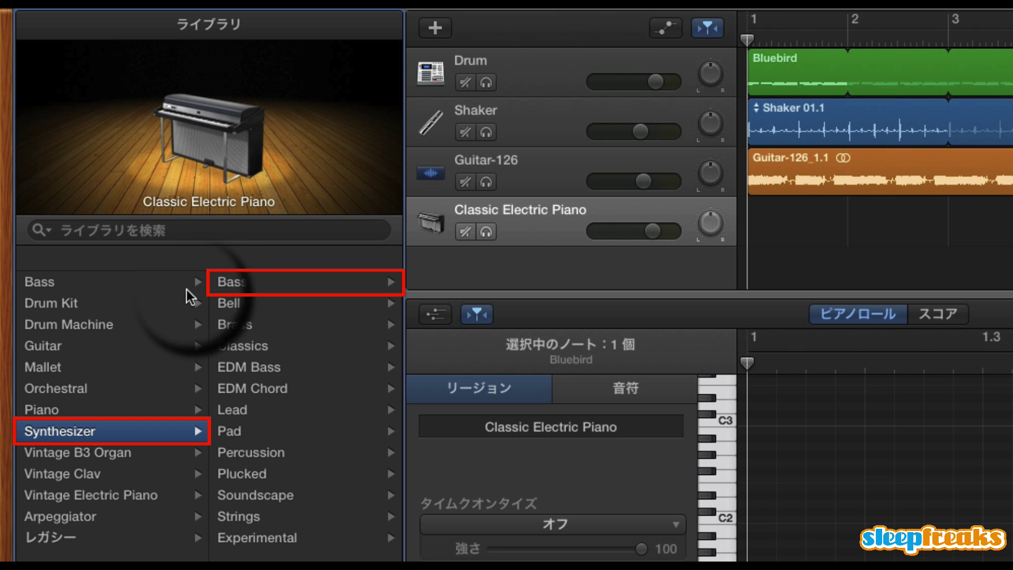
click(232, 282)
scroll(271, 354, down, 2)
scroll(271, 355, up, 2)
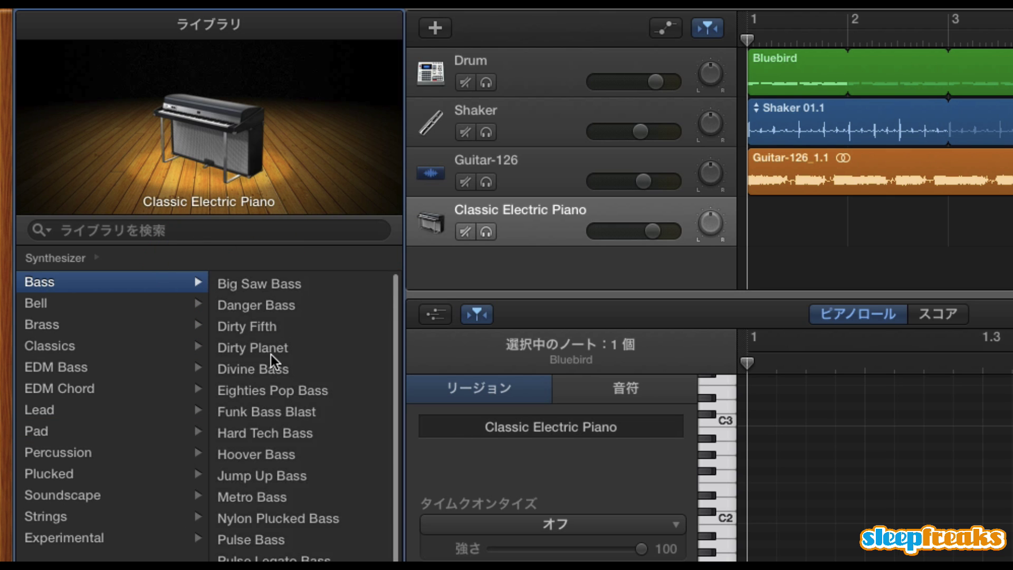
scroll(260, 350, left, 3)
scroll(260, 351, left, 2)
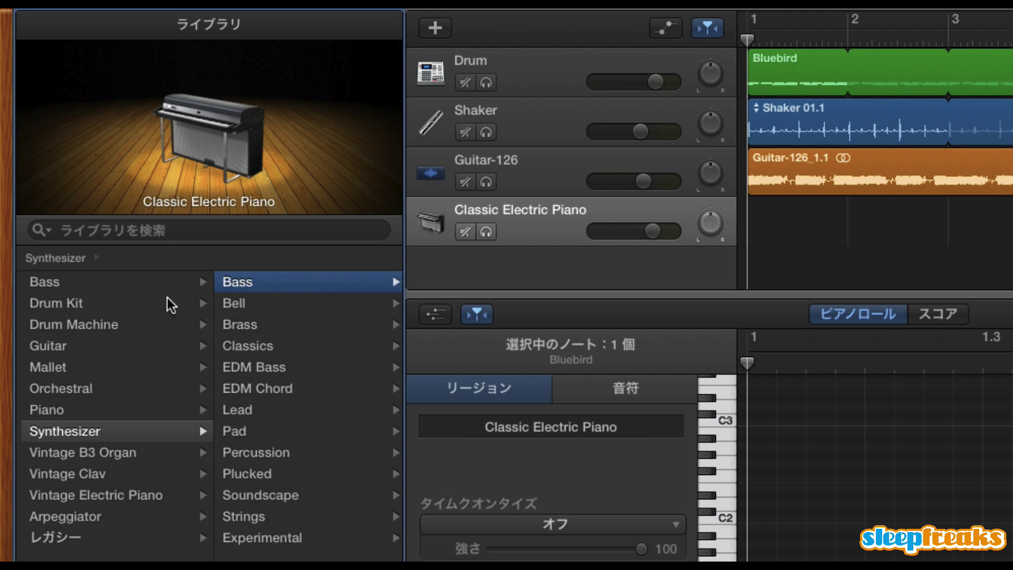
Load the Picked Bass sound from the Bass category onto the Classic Electric Piano track.
click(132, 283)
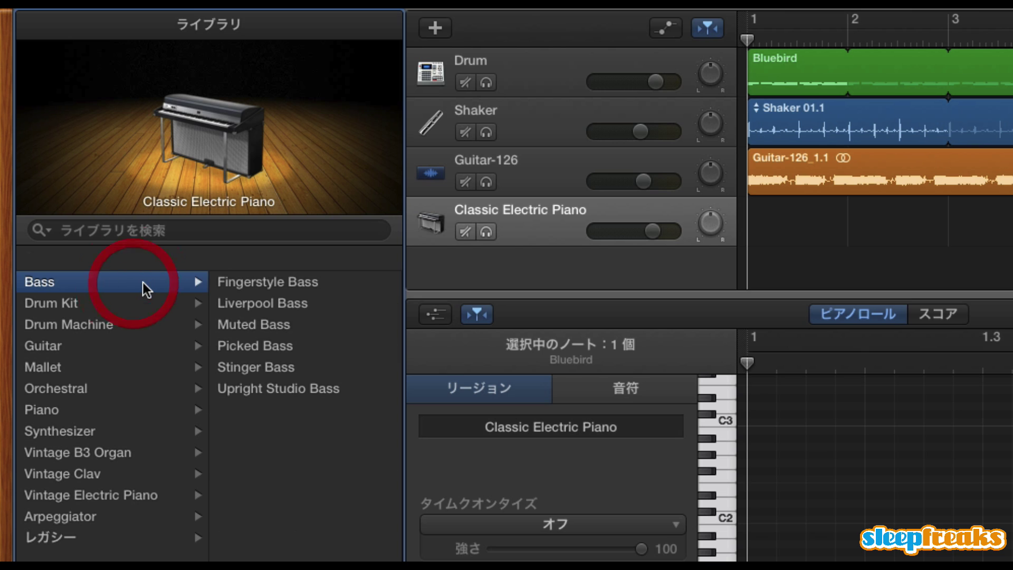
click(282, 349)
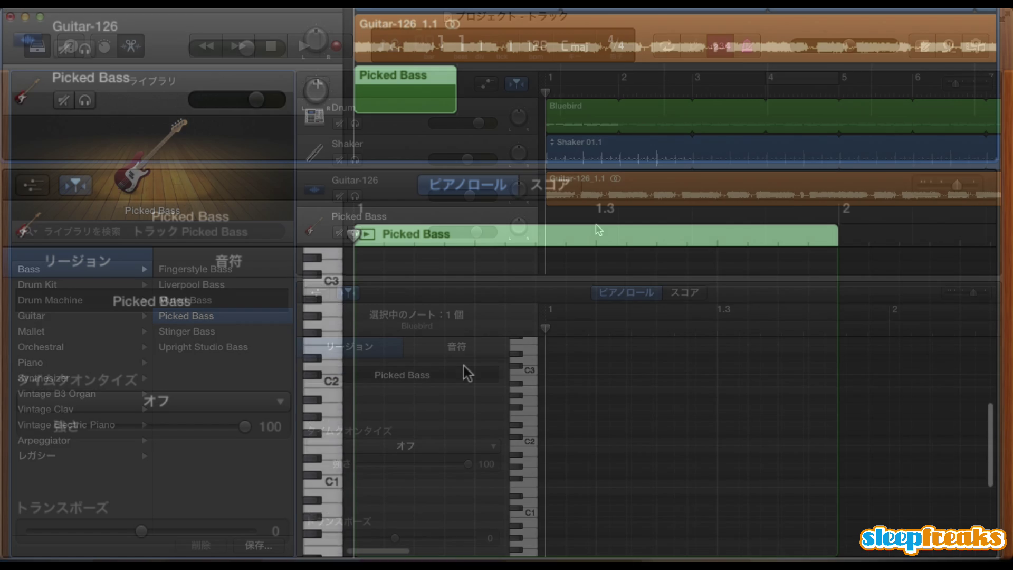
Audition the Picked Bass sound at different pitches on the piano roll keyboard, from the lowest octave up to around C3.
scroll(468, 373, down, 1)
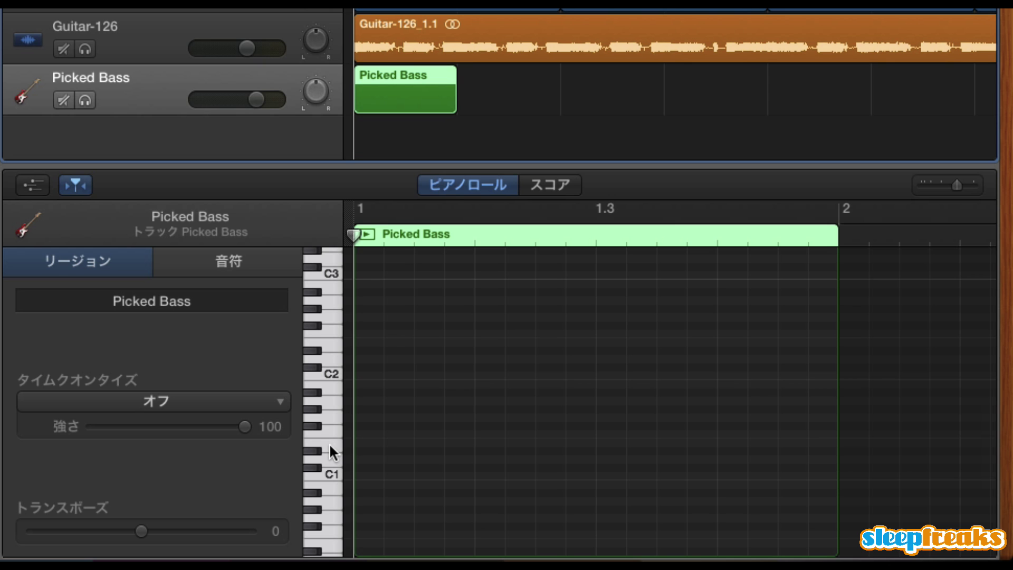
scroll(328, 442, up, 5)
drag(323, 369, 322, 303)
scroll(309, 322, down, 1)
scroll(325, 363, down, 6)
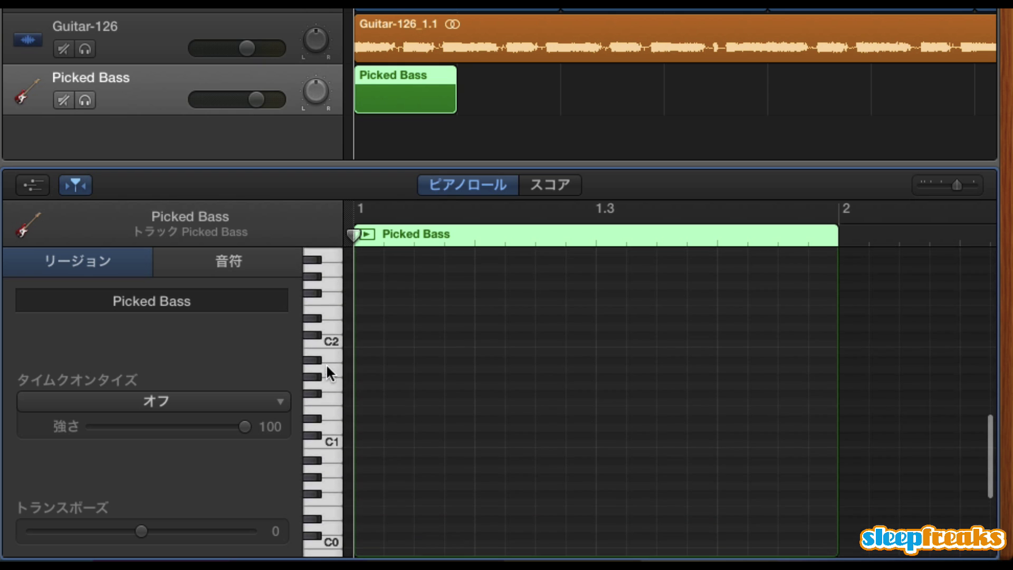
mouse_move(328, 403)
mouse_down()
mouse_move(330, 419)
mouse_move(330, 403)
mouse_up()
scroll(331, 403, up, 2)
drag(331, 342, 328, 347)
scroll(329, 327, up, 2)
click(330, 294)
scroll(340, 491, down, 1)
scroll(343, 499, up, 1)
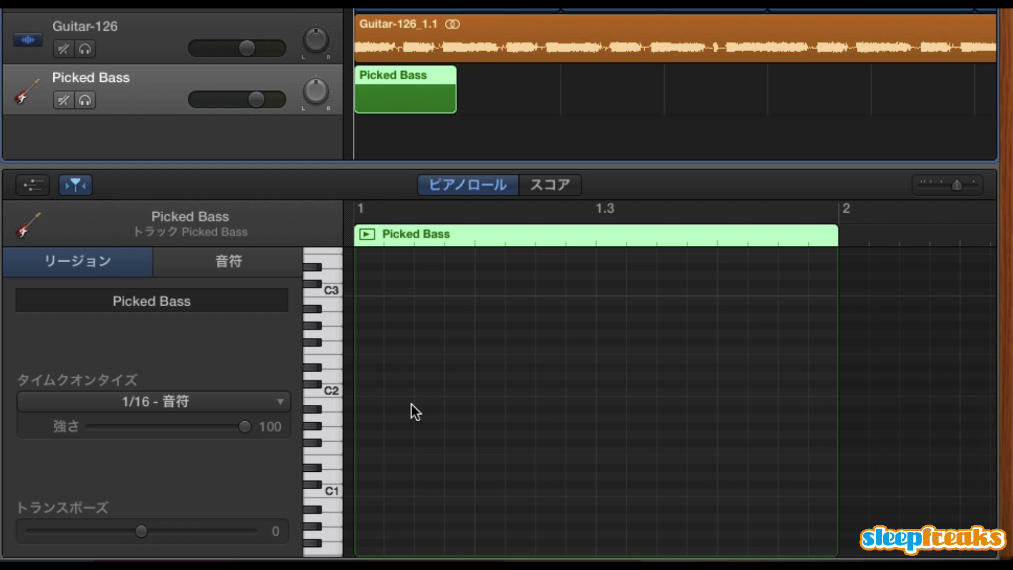
Draw eight consecutive eighth notes on G♯1 across bar 1 of the Picked Bass region and play them back.
super+click(380, 425)
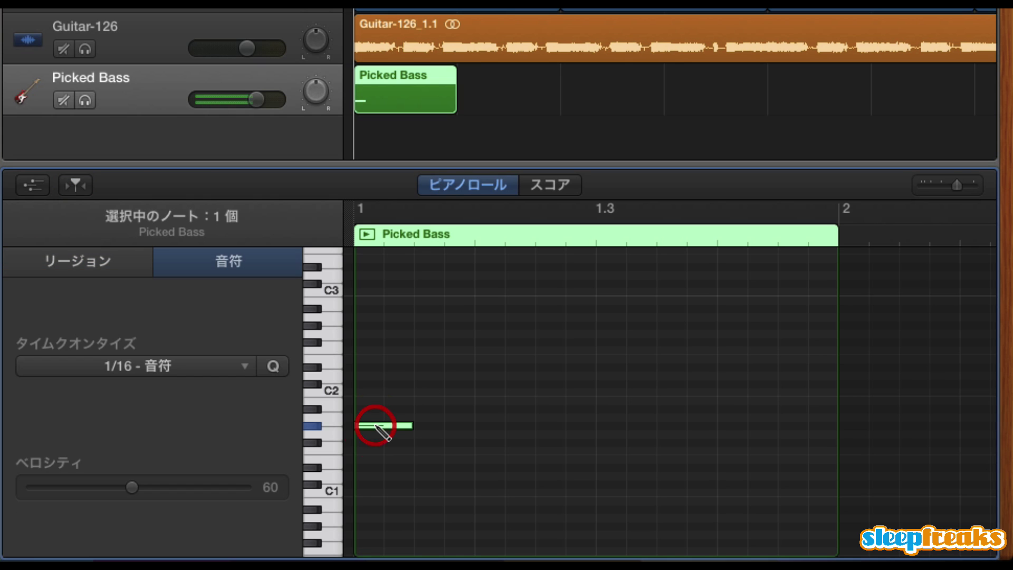
super+click(422, 425)
super+click(482, 426)
super+click(543, 425)
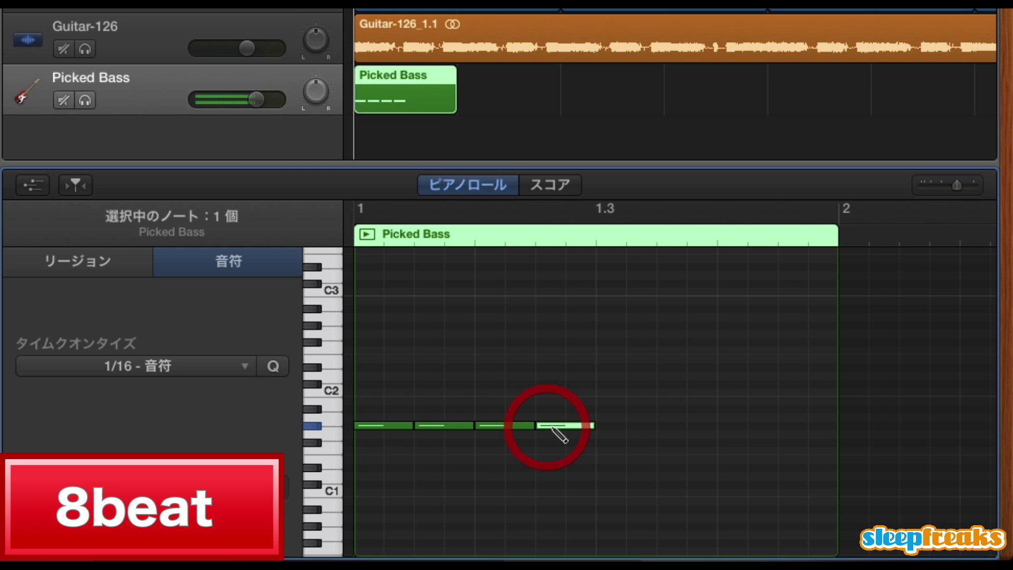
super+click(616, 425)
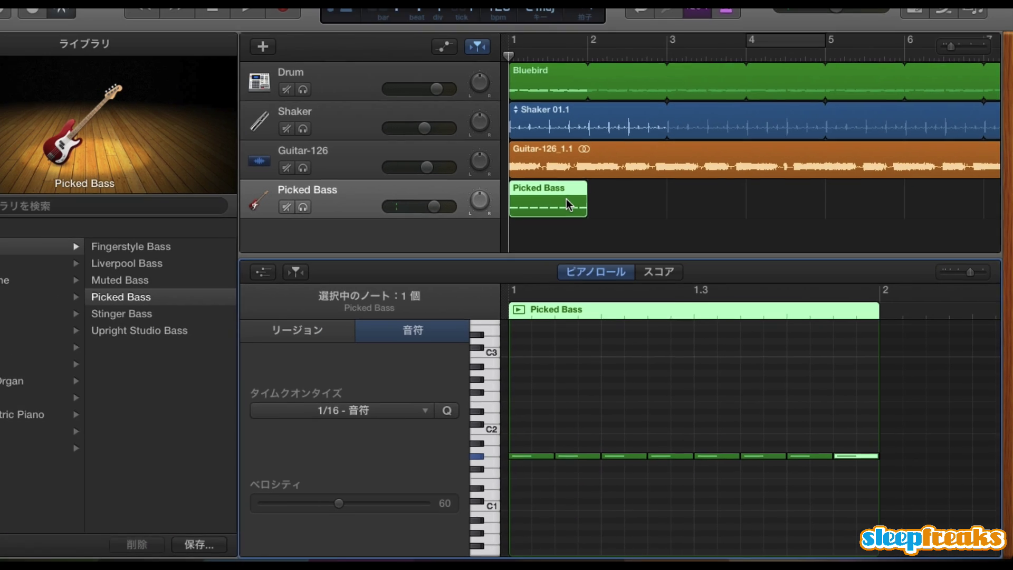
key(space)
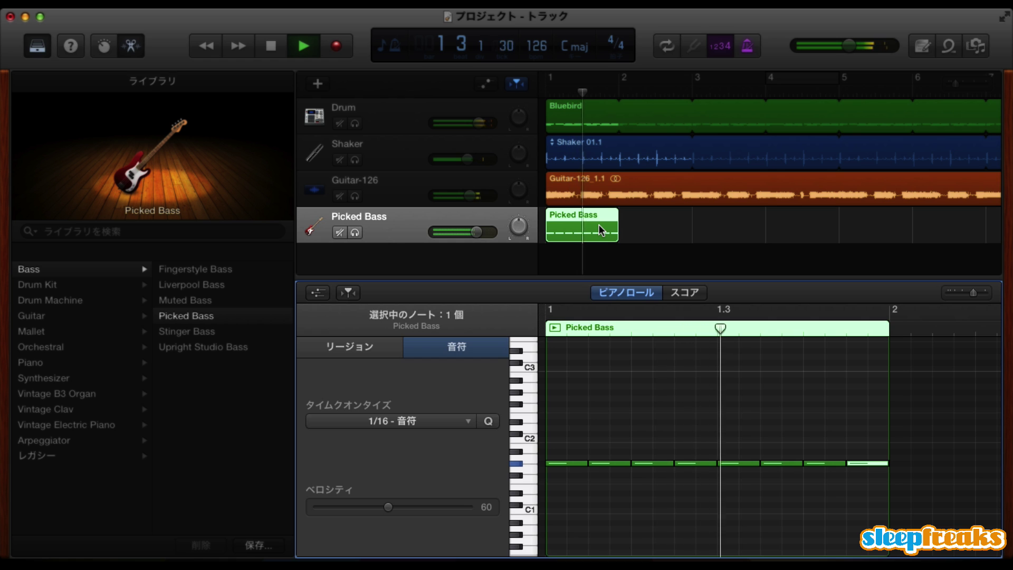
key(space)
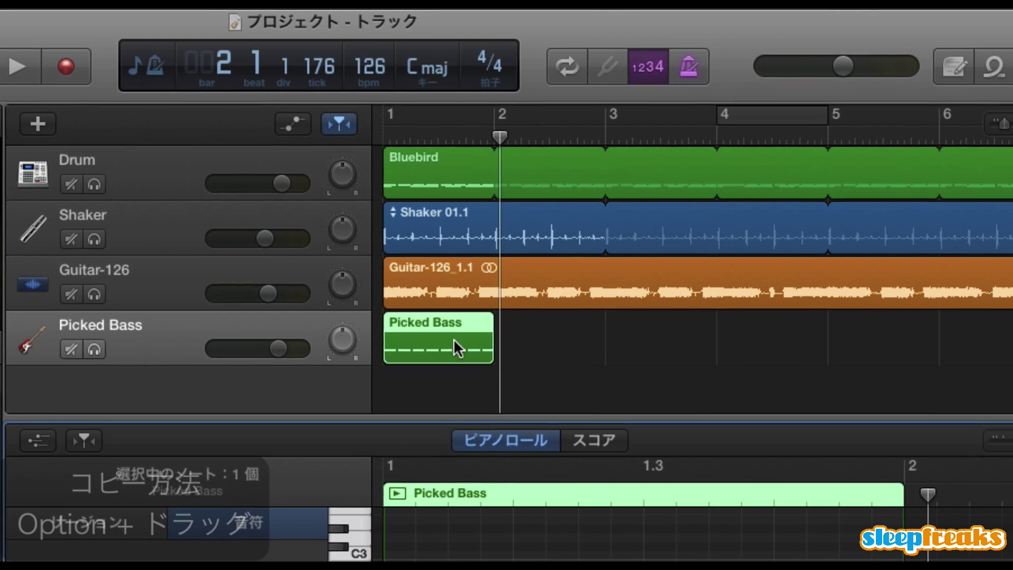
Duplicate the one-bar Picked Bass region so that copies fill bars 2 to 4.
alt+drag(453, 340, 547, 344)
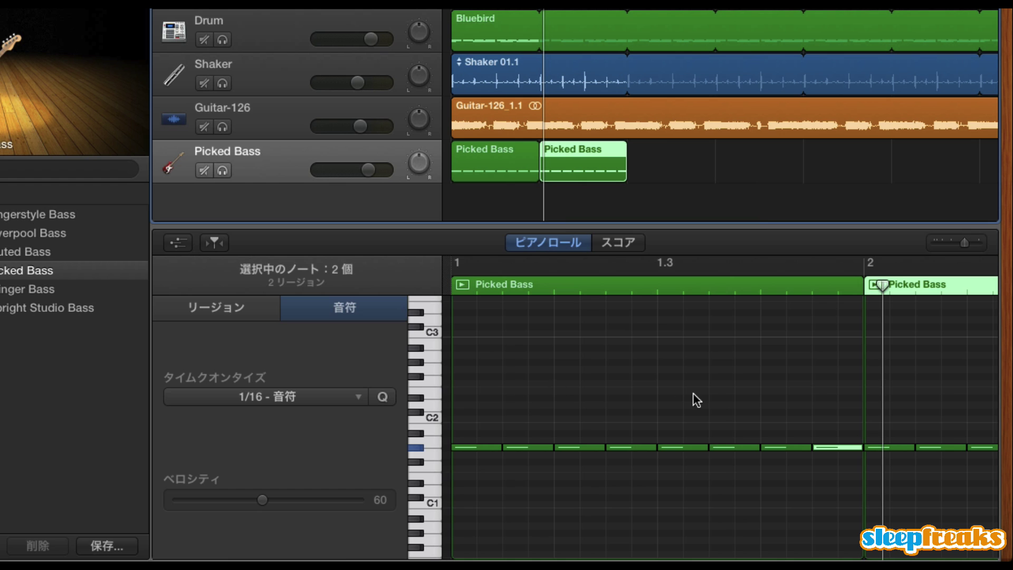
scroll(696, 401, right, 2)
alt+drag(585, 177, 674, 176)
Raise all eight bass notes in bar 2 to D♯2 while checking the pitch against the guitar in looped playback.
click(736, 133)
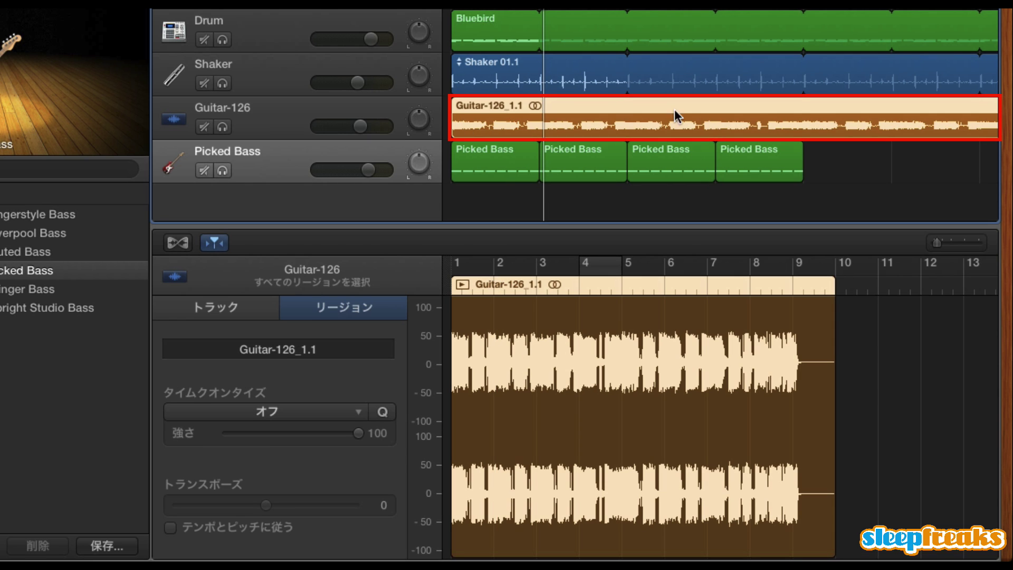
click(502, 153)
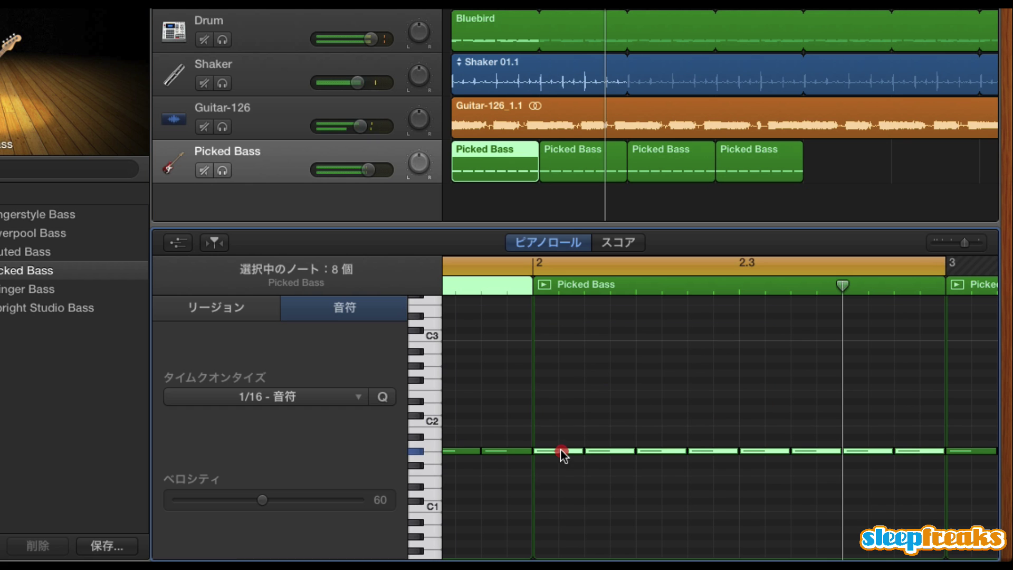
drag(561, 453, 558, 404)
key(space)
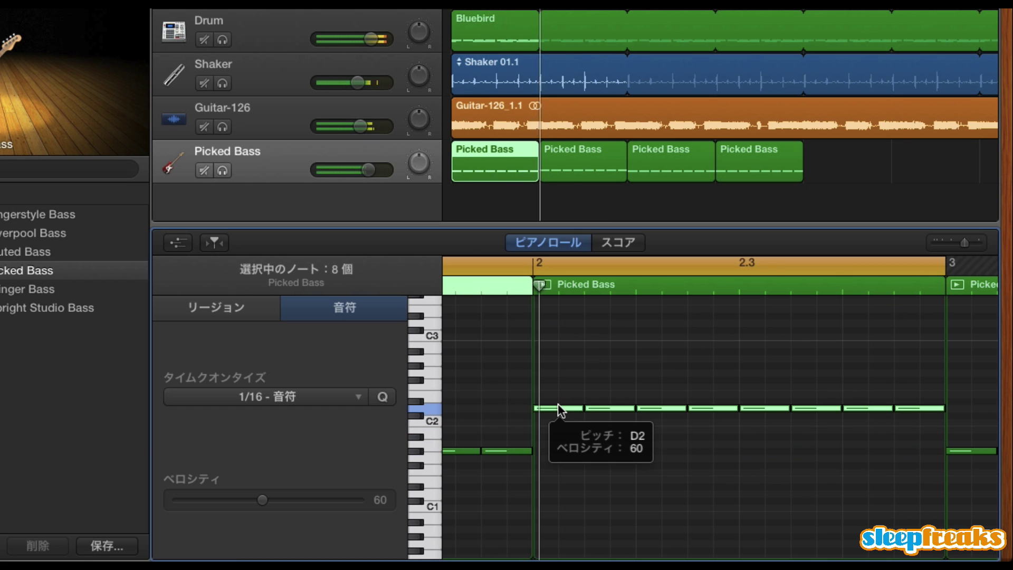
drag(559, 404, 559, 398)
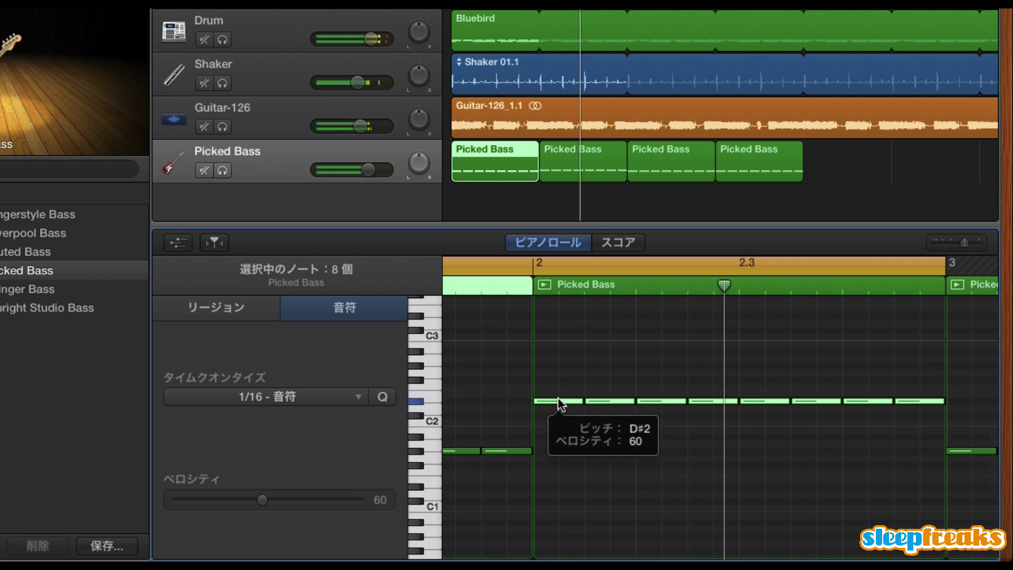
key(space)
Extend the cycle range through bar 4, move bar 3's bass notes to C♯2 and bar 4's to E2.
drag(559, 265, 974, 262)
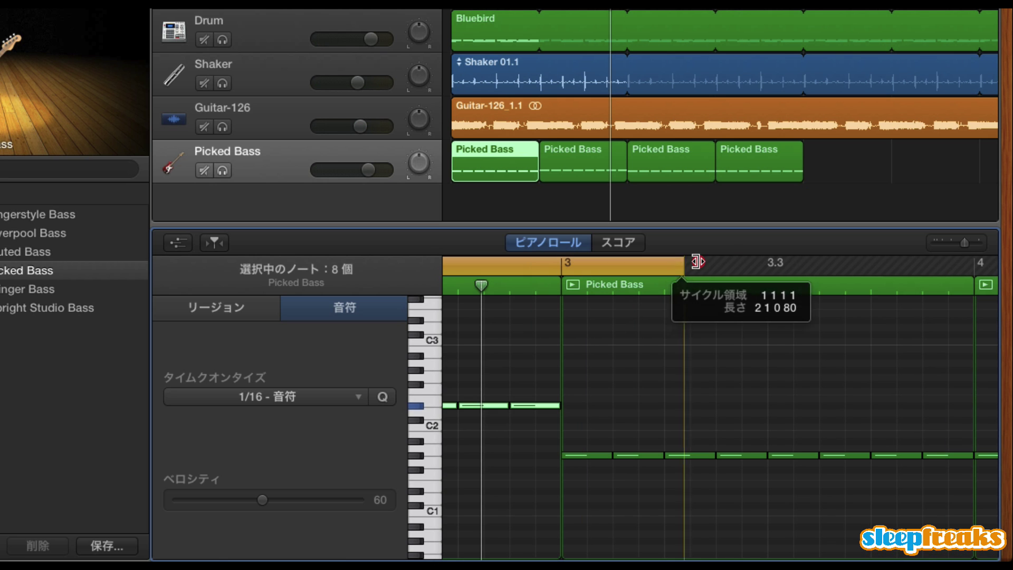
drag(584, 427, 927, 467)
drag(612, 462, 612, 405)
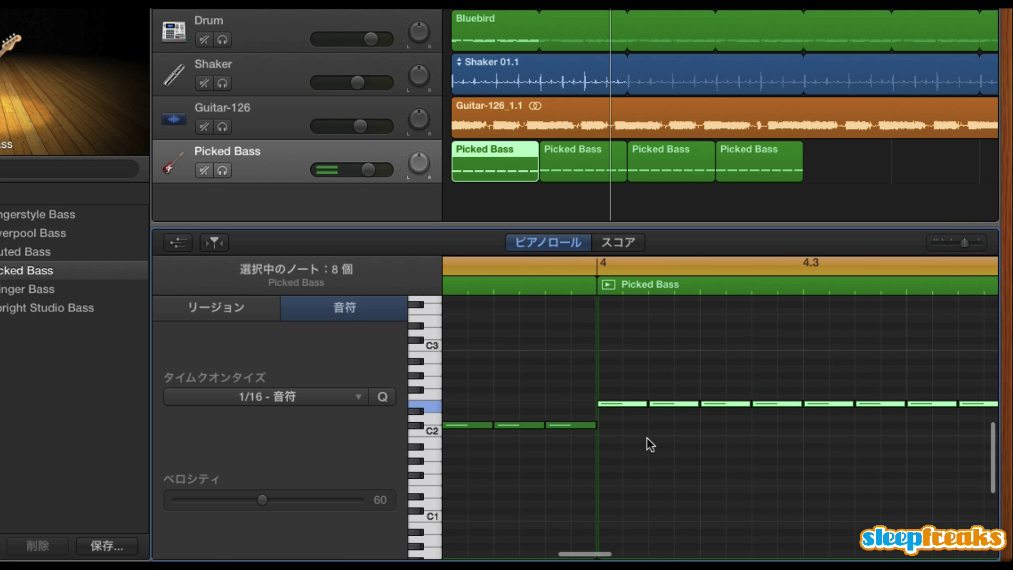
key(Return)
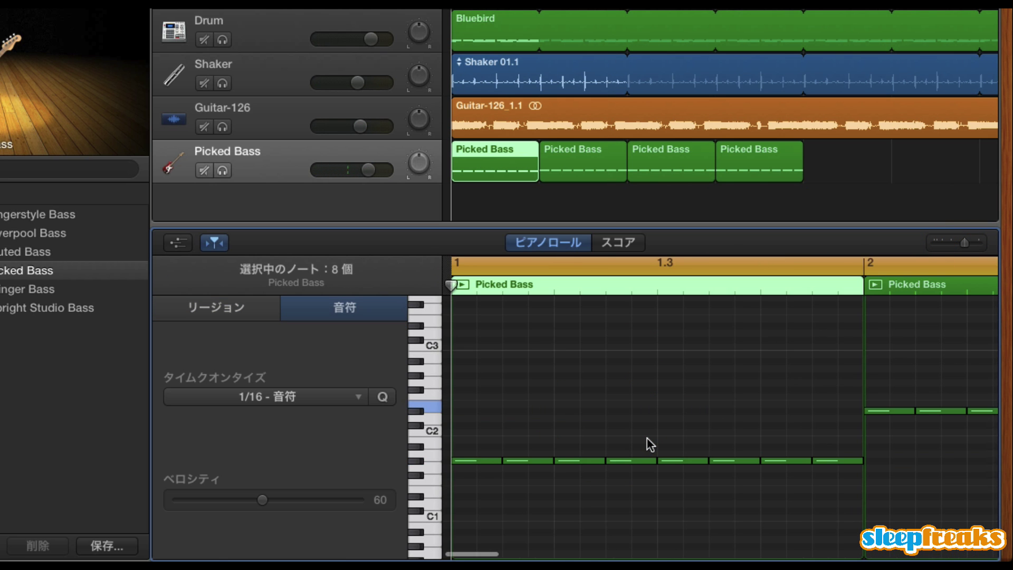
key(space)
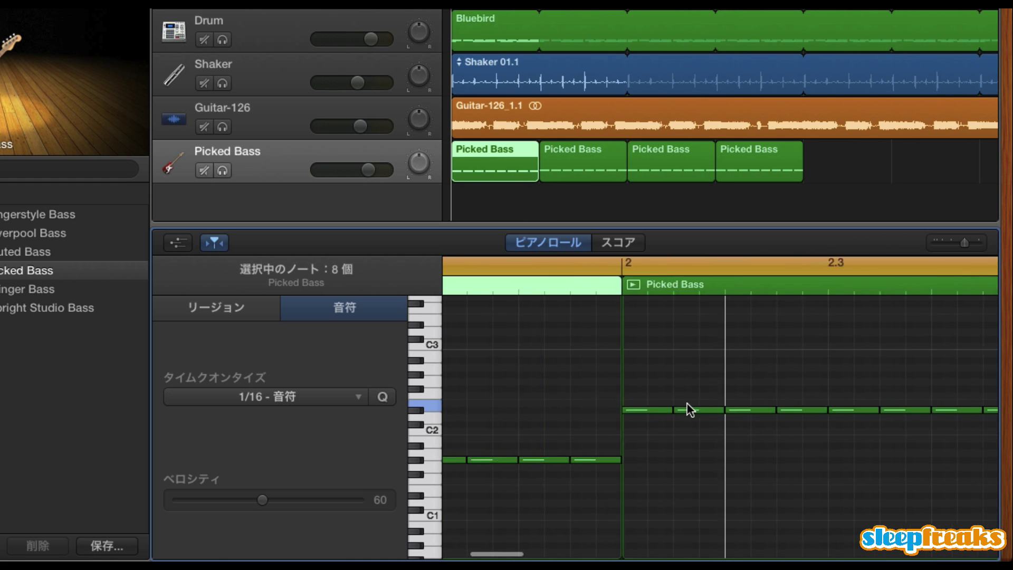
Raise the last four bass notes of bar 4 to F♯2 and play back the bass line.
scroll(687, 404, right, 10)
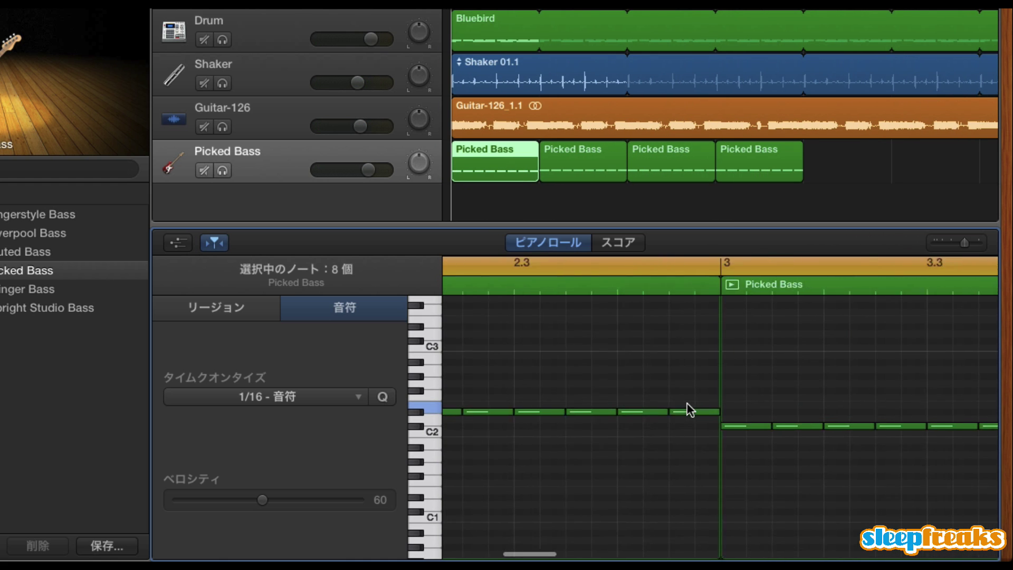
scroll(687, 404, right, 3)
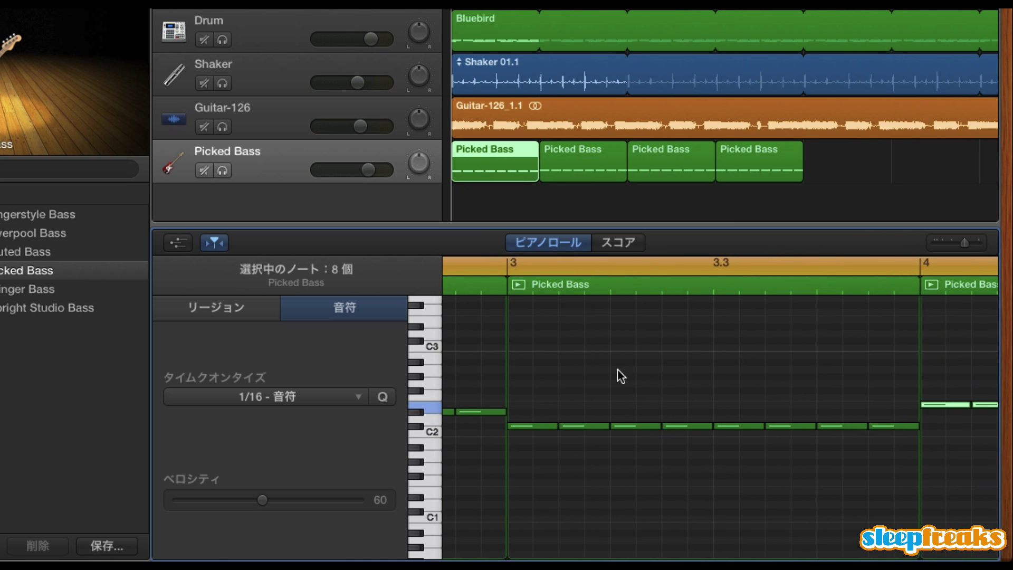
scroll(783, 418, right, 5)
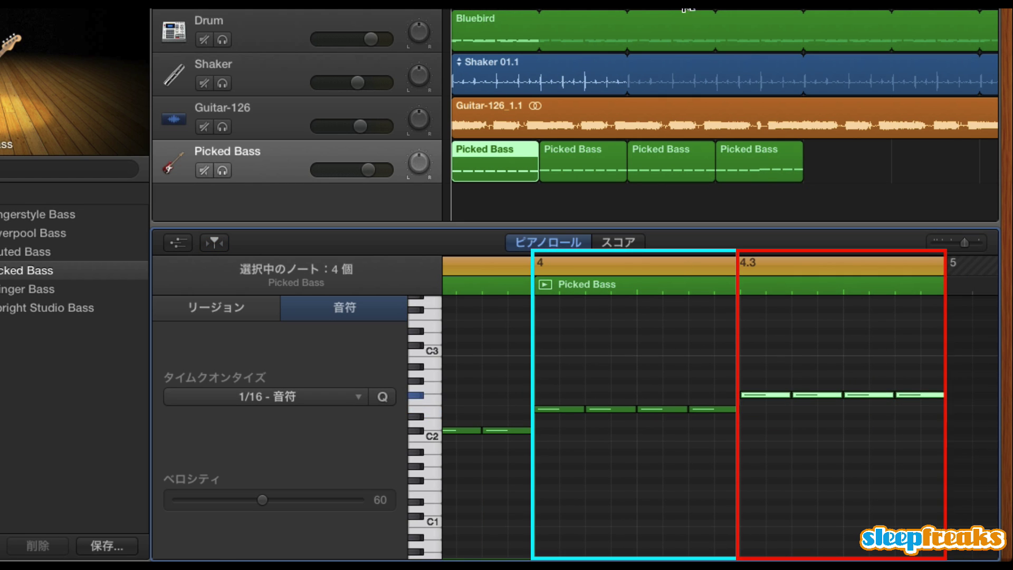
double_click(628, 5)
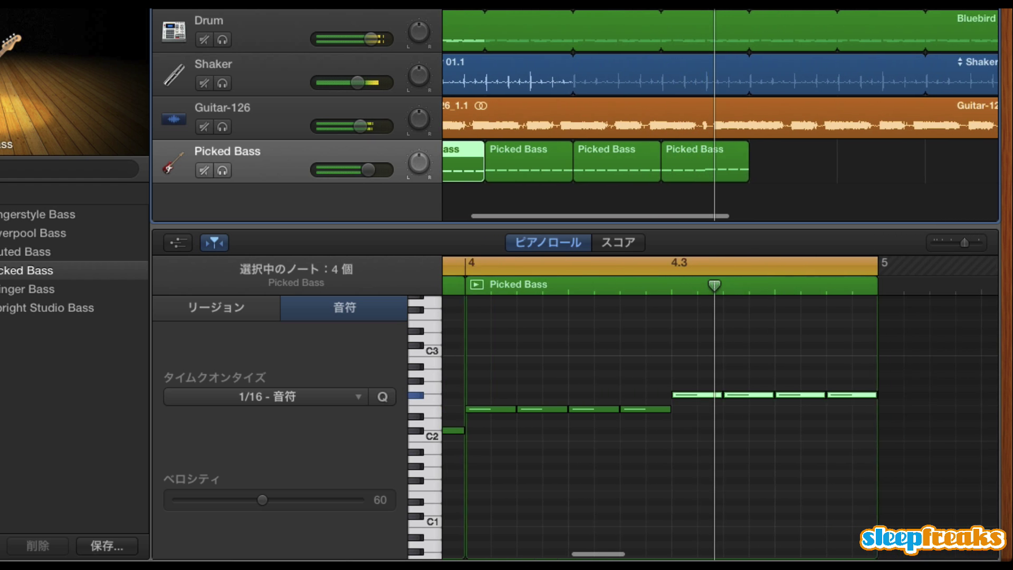
key(space)
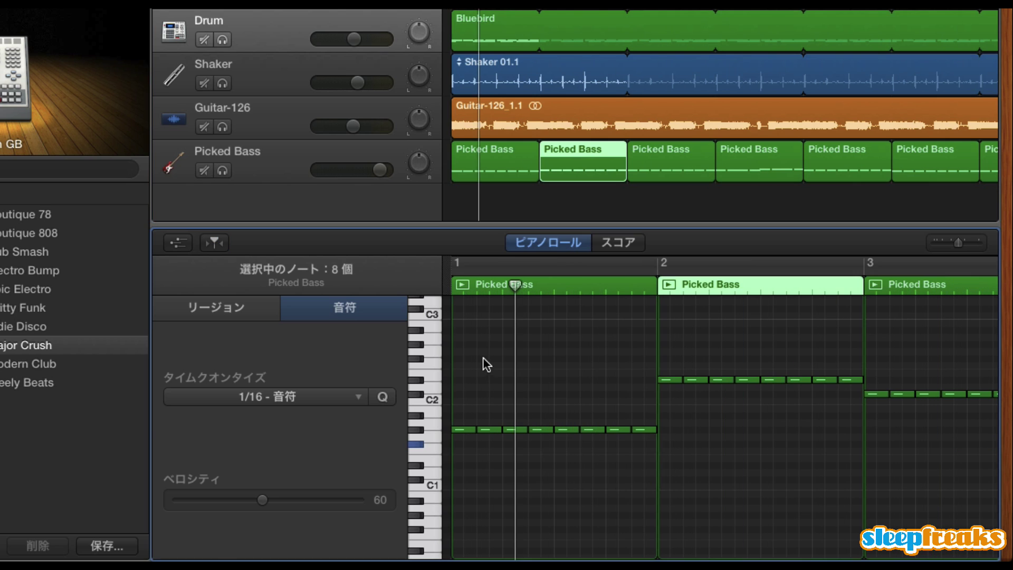
Raise every second bass note in bar 1 by one octave and play back the octave pattern from the start.
key(Return)
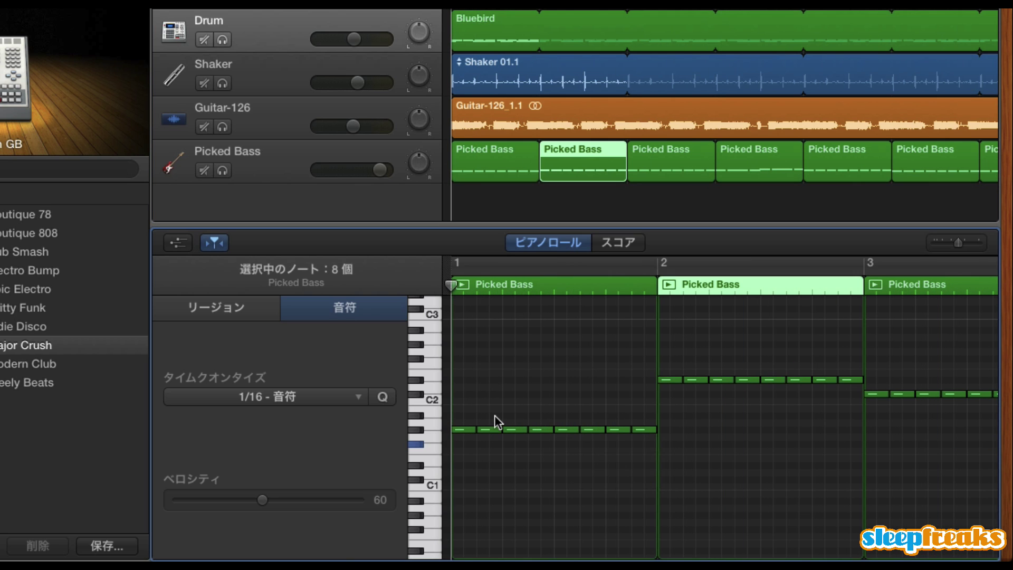
click(489, 429)
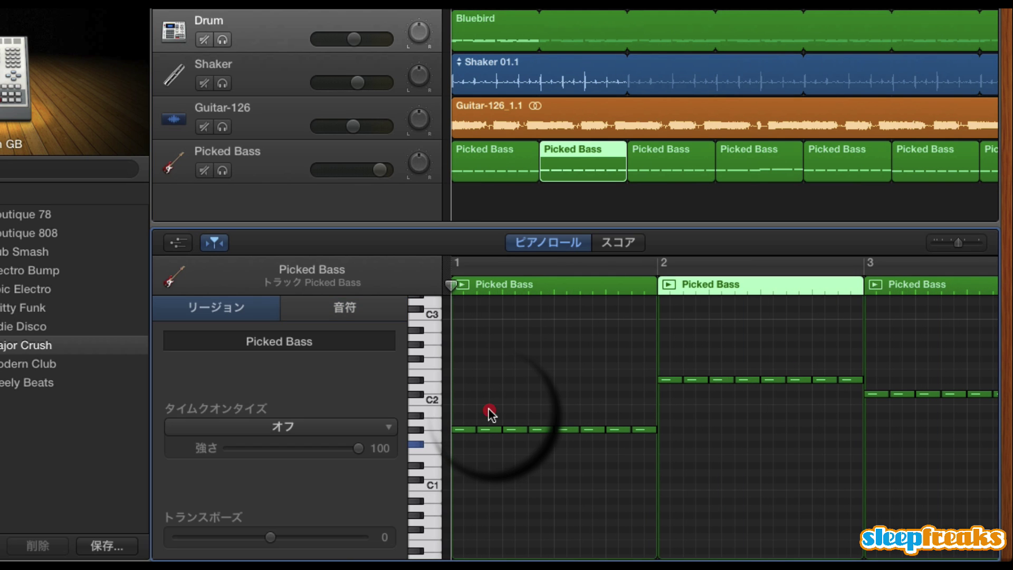
shift+click(541, 429)
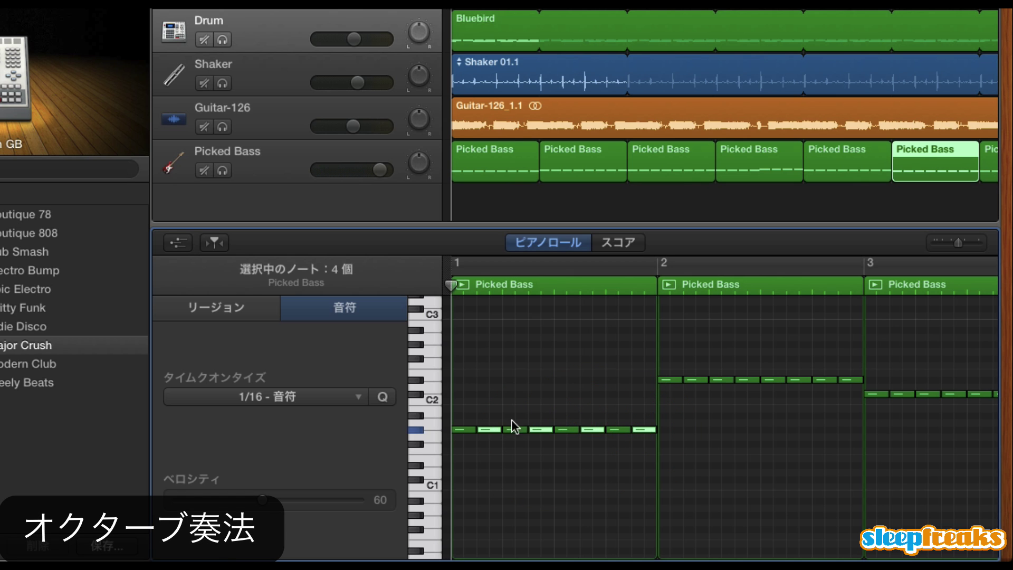
drag(487, 422, 486, 346)
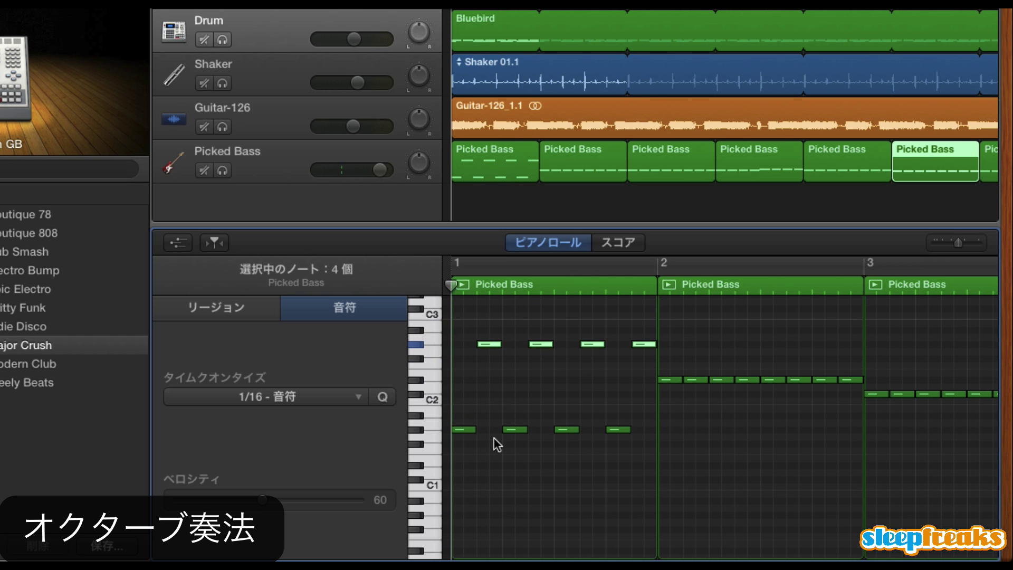
key(space)
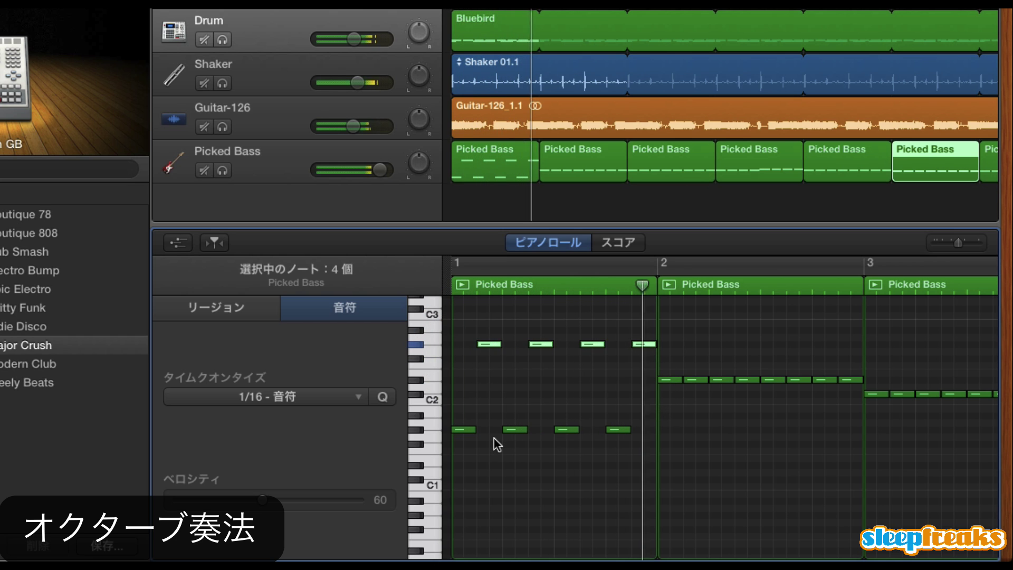
key(space)
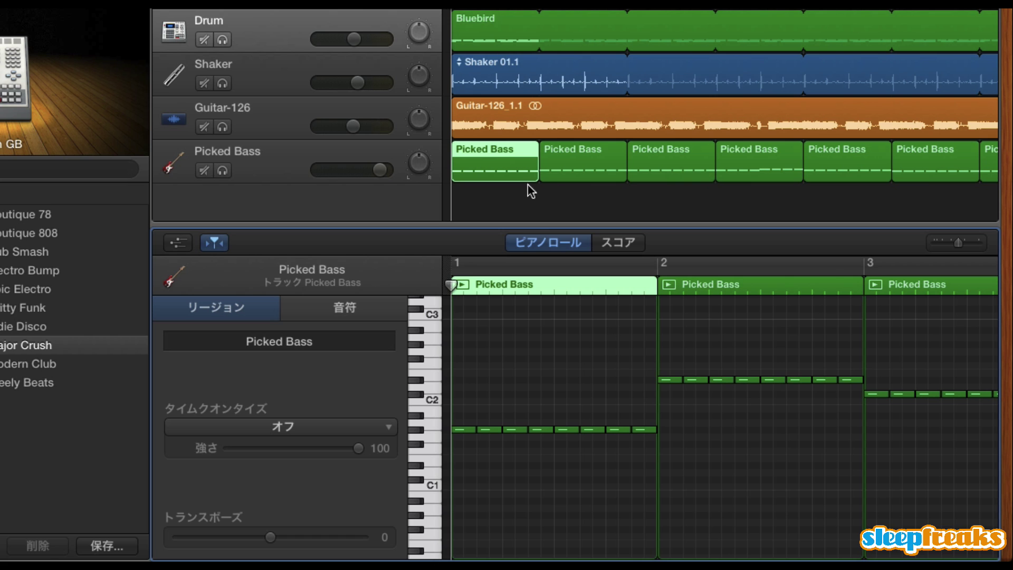
Show the Bluebird drum region in the piano roll and examine the kick note pattern in bar 1.
click(504, 29)
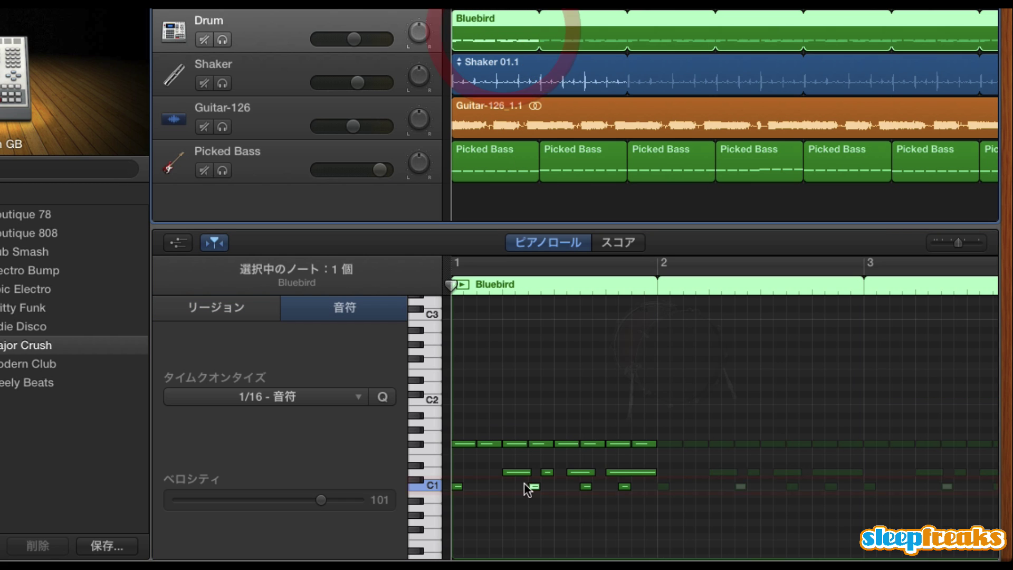
click(495, 498)
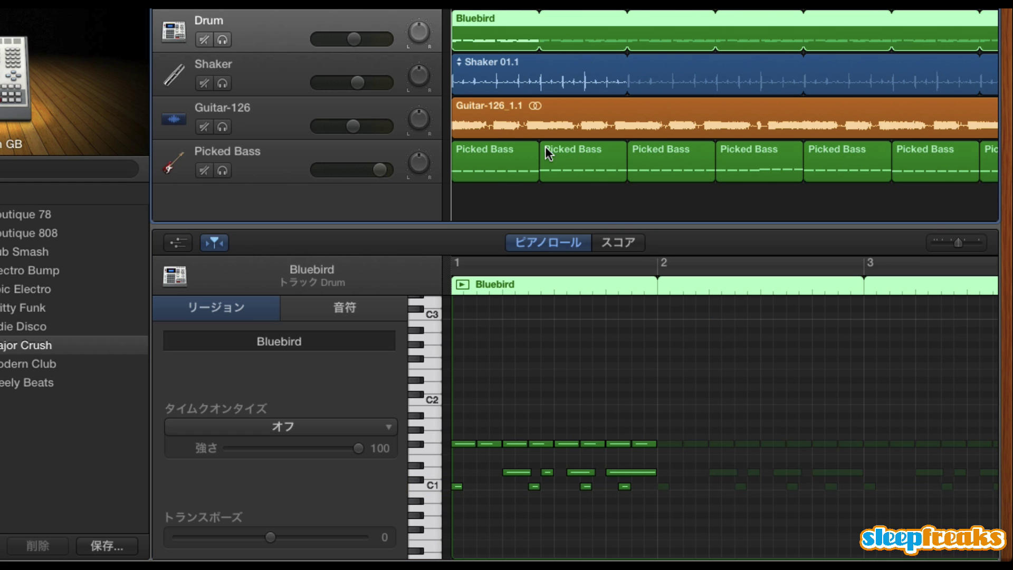
Keep only bar 1's first, fourth, sixth and seventh bass notes, shift the last a sixteenth later to match the kick, and play back.
click(511, 175)
click(491, 430)
key(Delete)
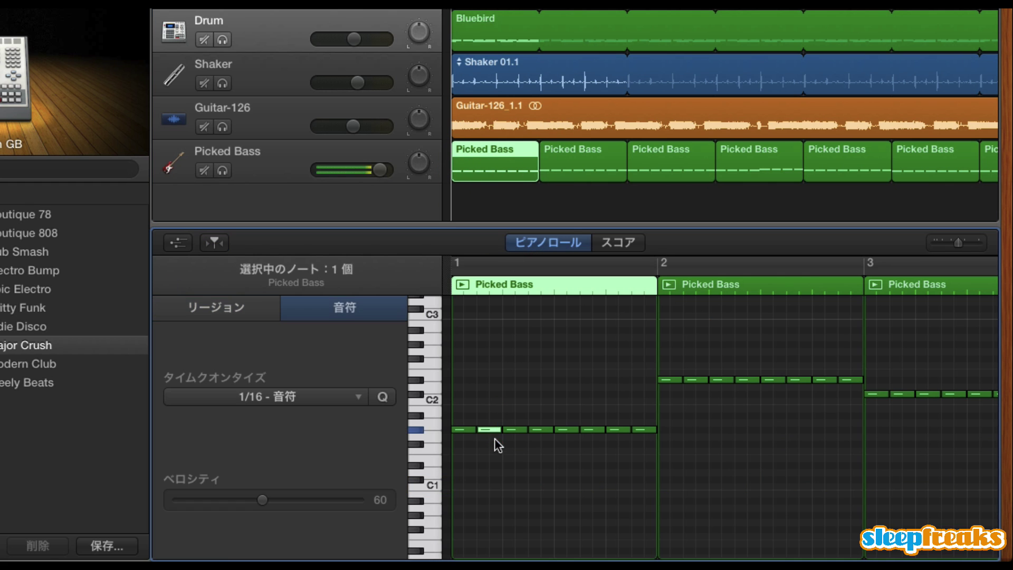
click(515, 431)
key(Delete)
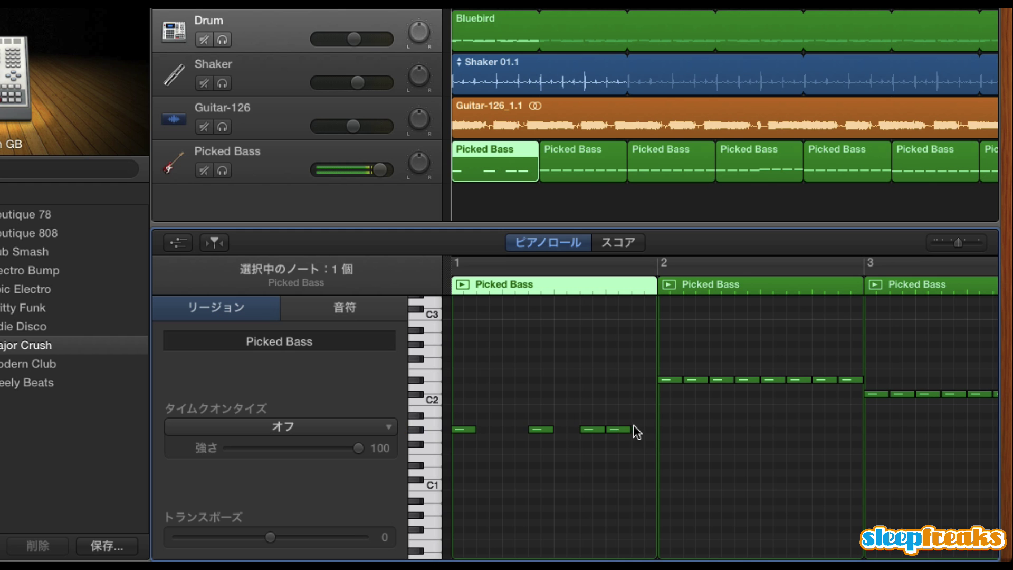
drag(616, 430, 629, 429)
scroll(921, 375, down, 2)
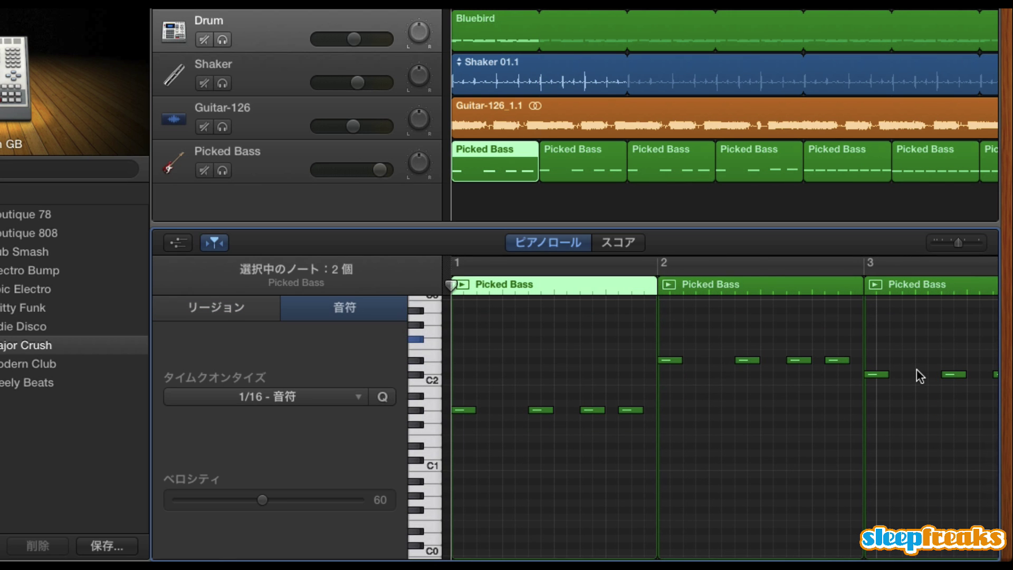
key(space)
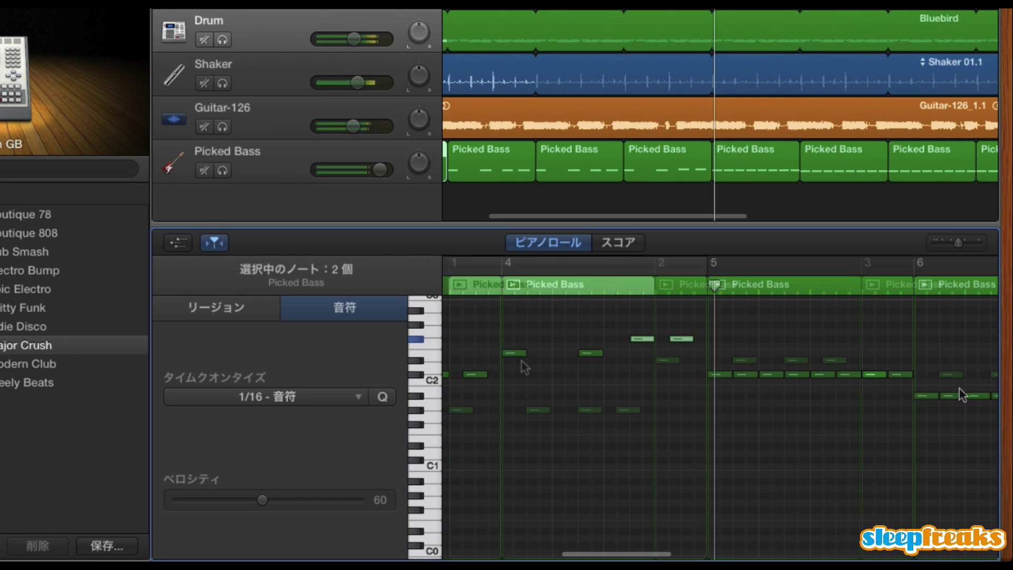
key(space)
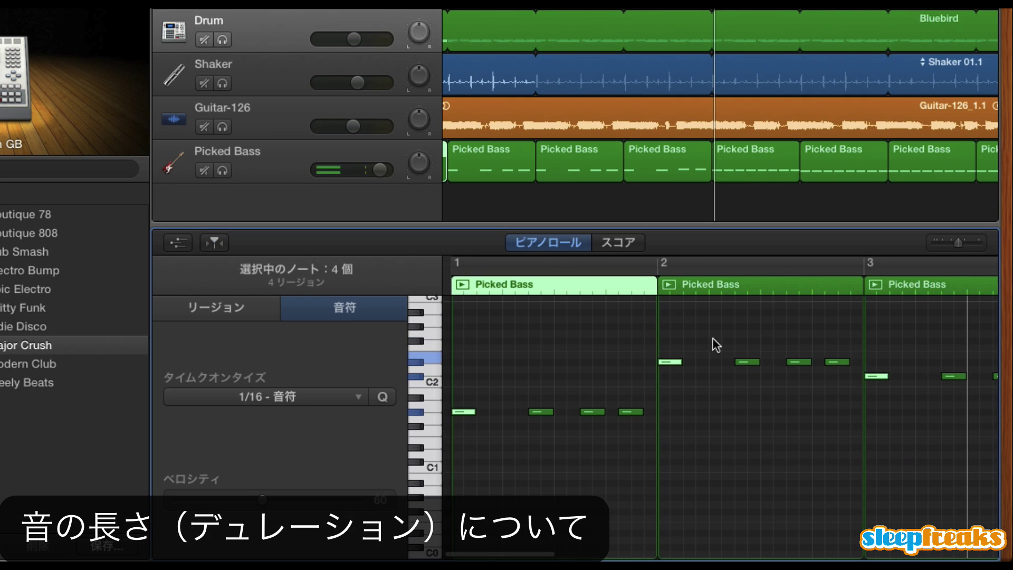
Lengthen the first bass note of each of bars 1 to 4 to a quarter note and play back from the start.
drag(474, 411, 502, 411)
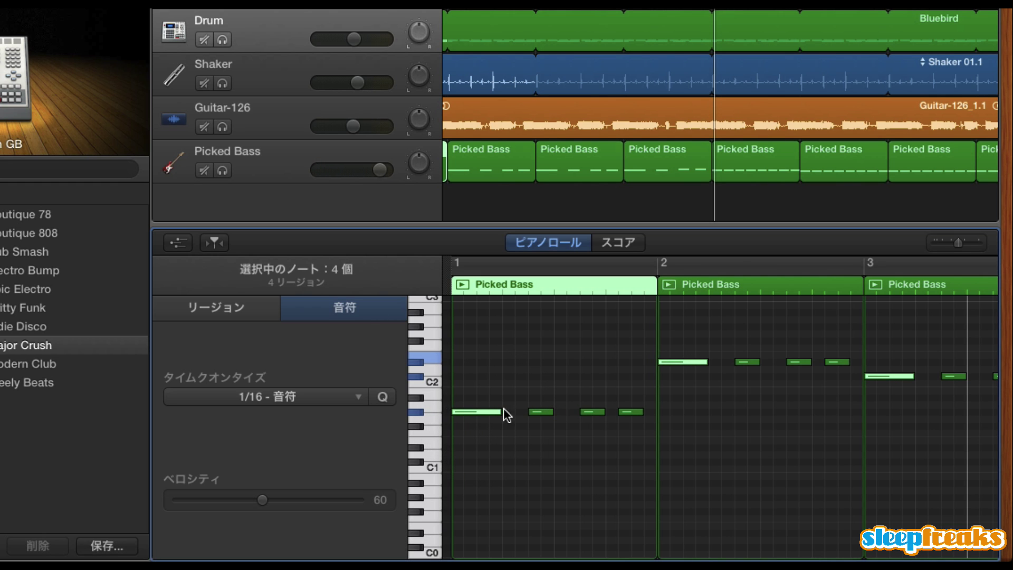
key(Return)
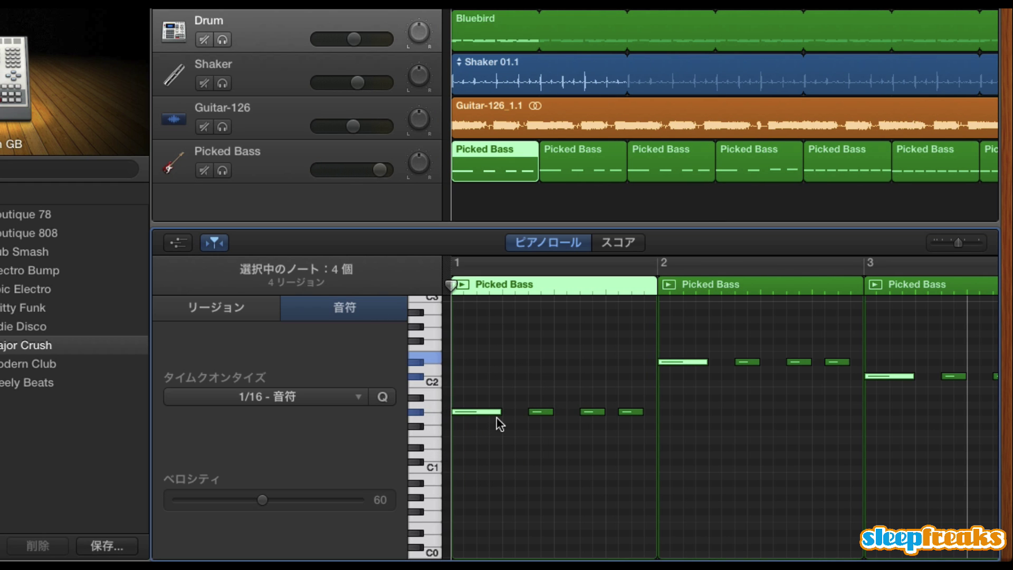
key(space)
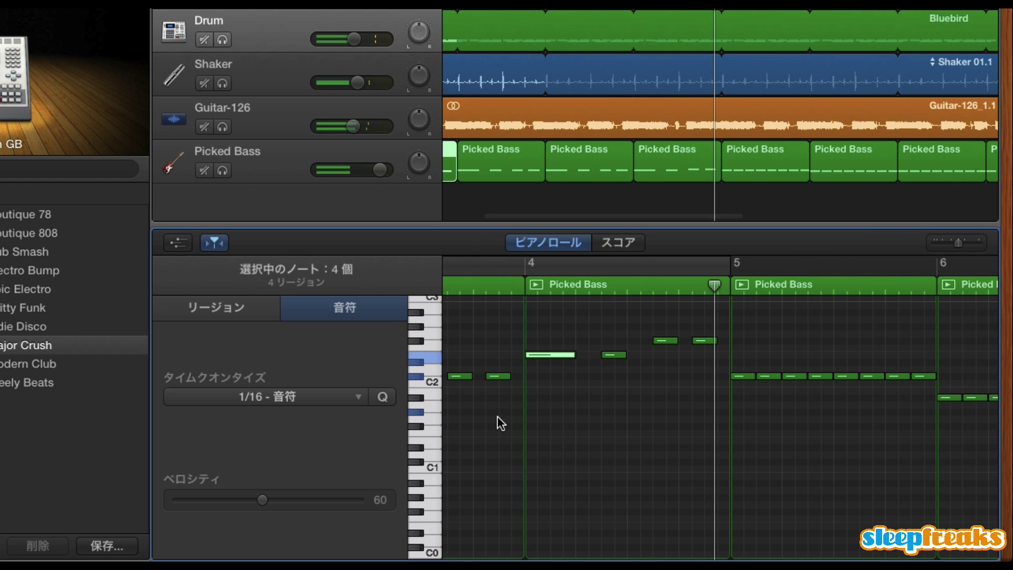
key(space)
key(Return)
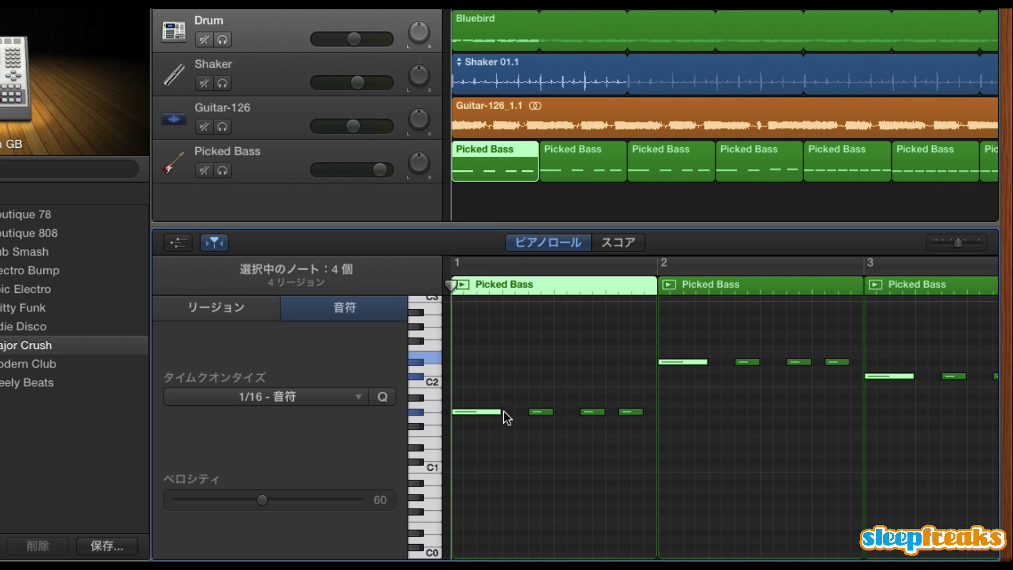
Raise the second bass note of each of bars 1 to 4 by one octave and play back the line.
click(470, 442)
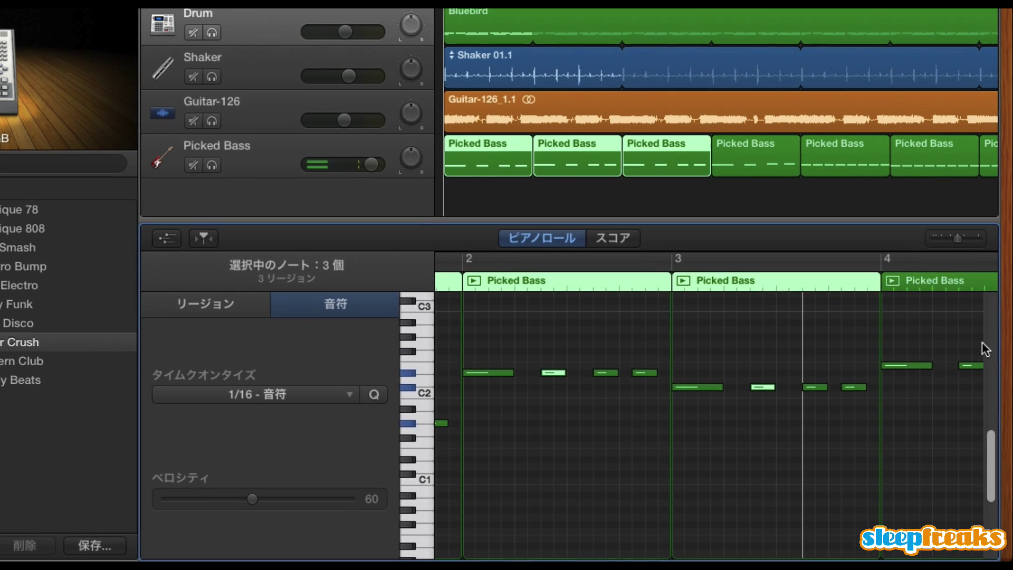
shift+click(961, 367)
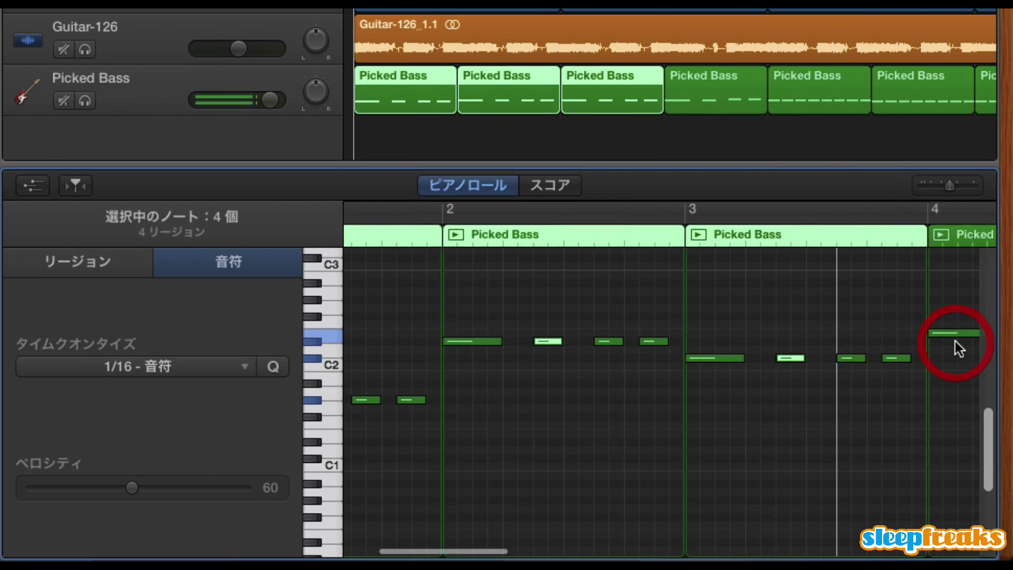
scroll(955, 342, left, 5)
drag(457, 401, 452, 308)
scroll(448, 338, up, 3)
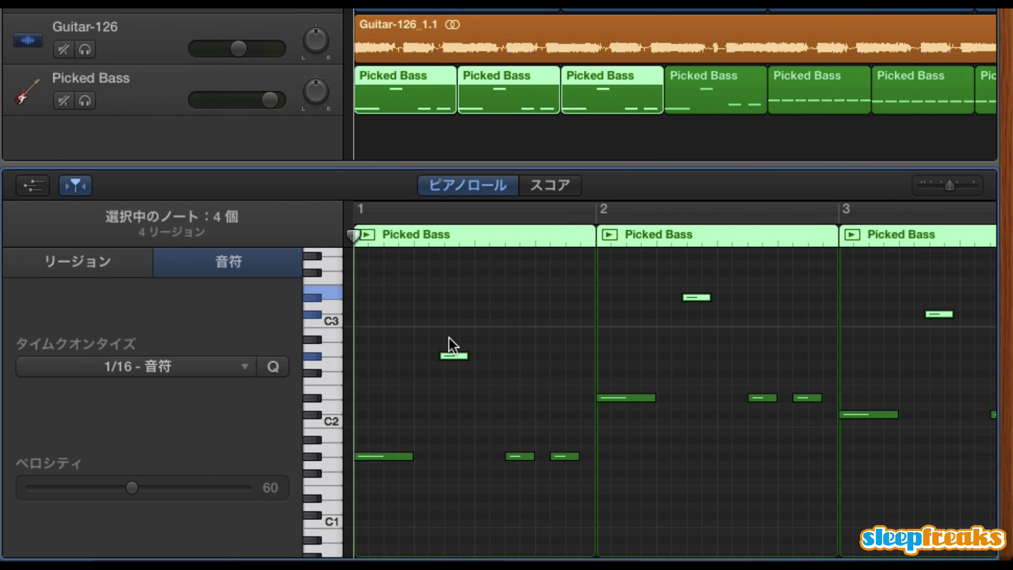
key(space)
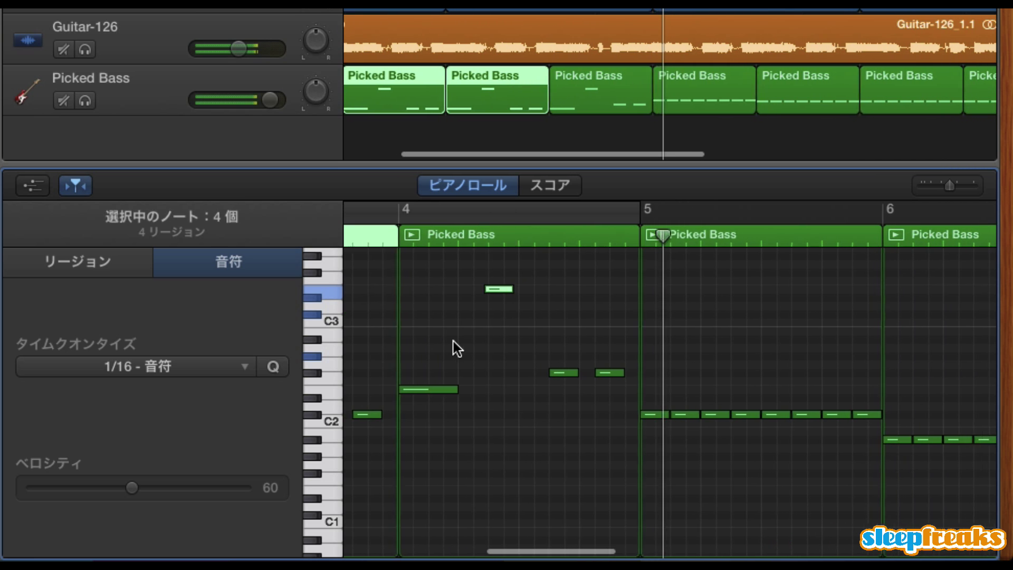
key(space)
Raise bar 1's third bass note from the root G♯1 by a perfect fifth to D♯2.
scroll(442, 433, down, 2)
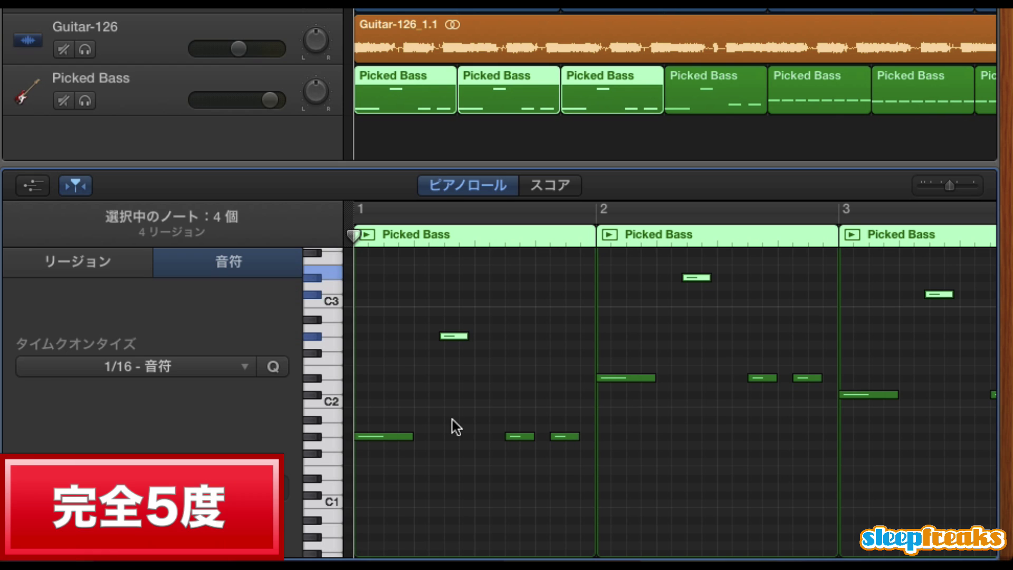
click(336, 429)
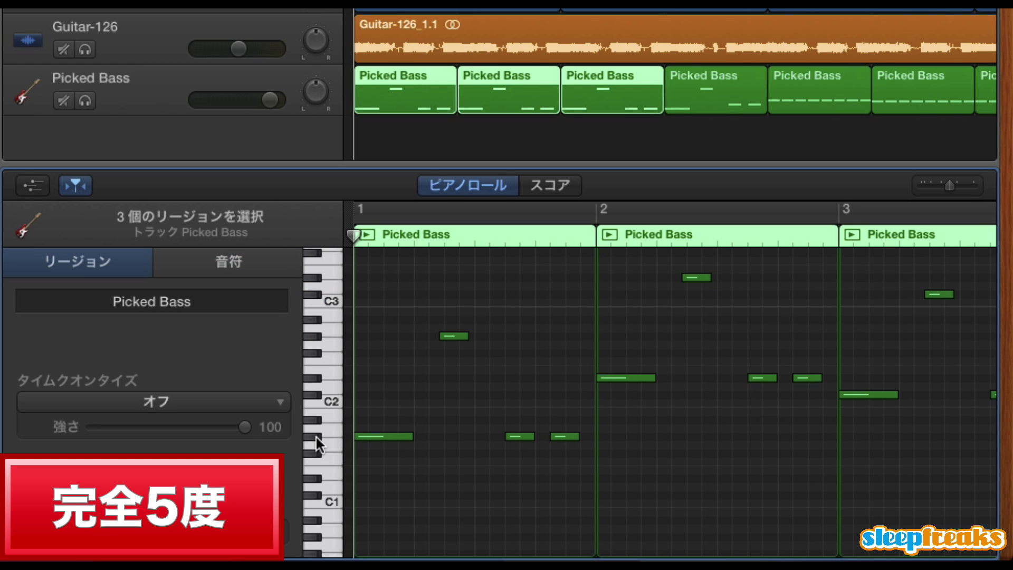
click(315, 439)
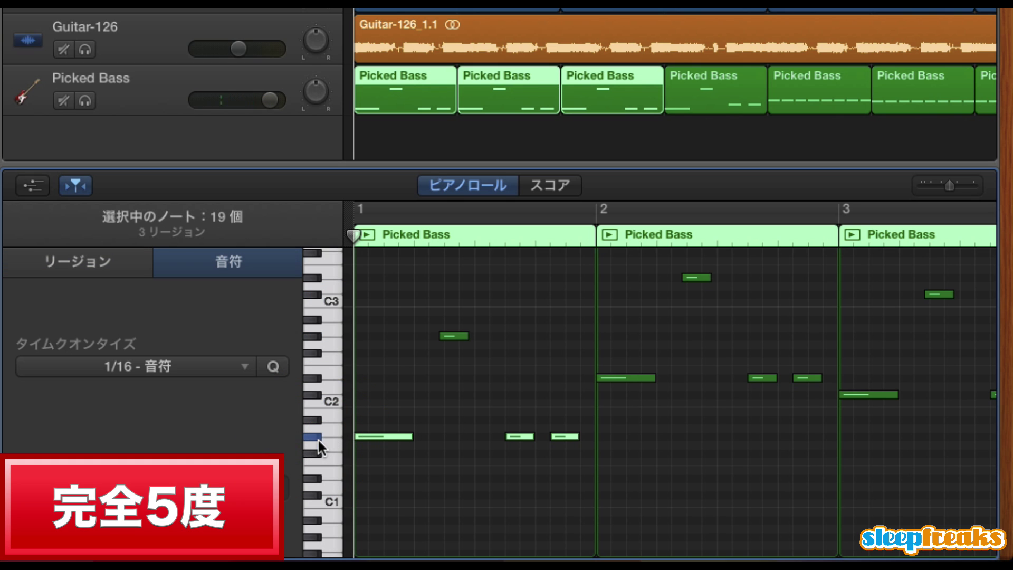
drag(520, 436, 517, 388)
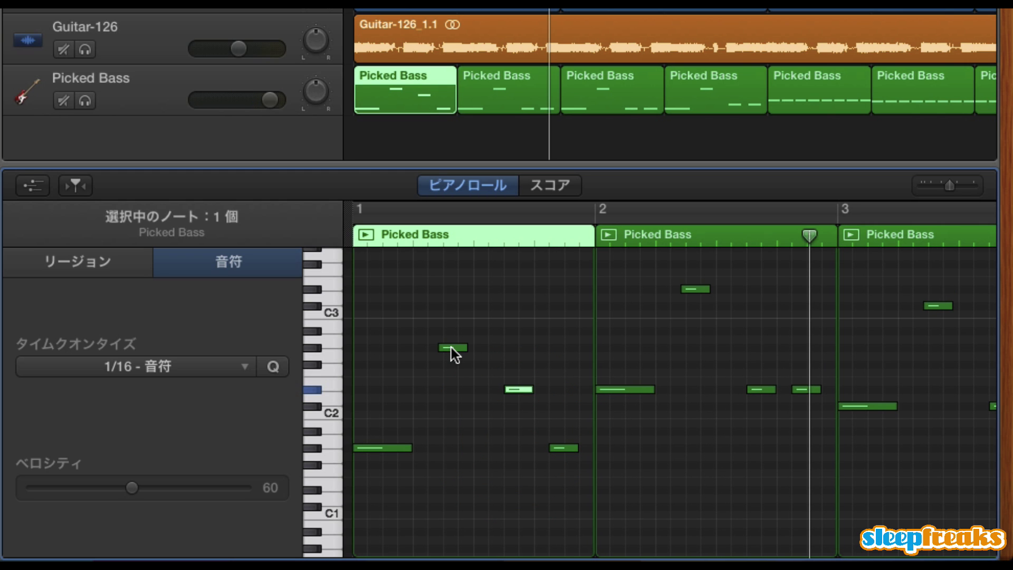
Move bar 1's second bass note to D♯2 and its third to G♯2, and play back the phrase.
drag(453, 353, 452, 388)
drag(517, 390, 515, 344)
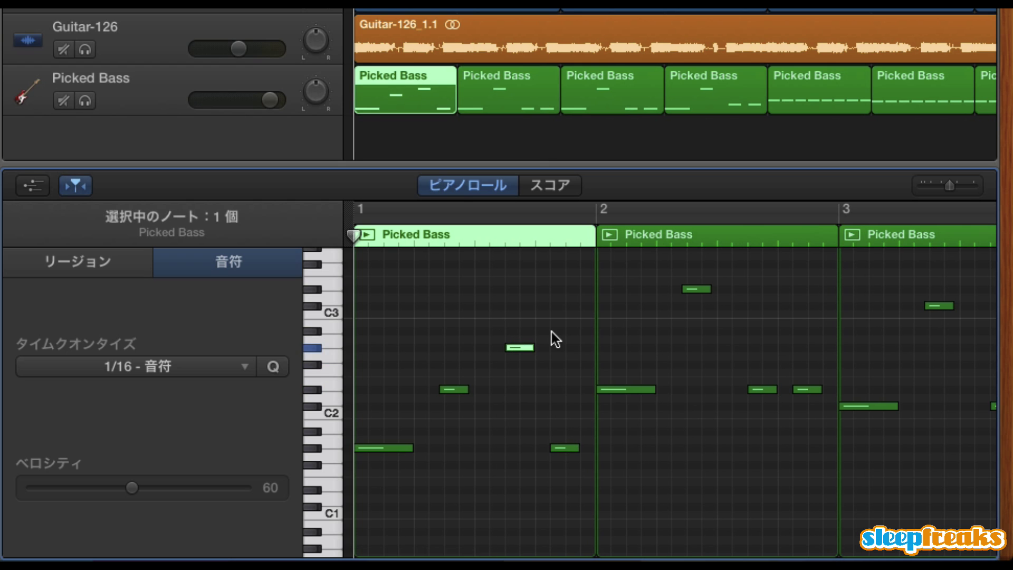
key(space)
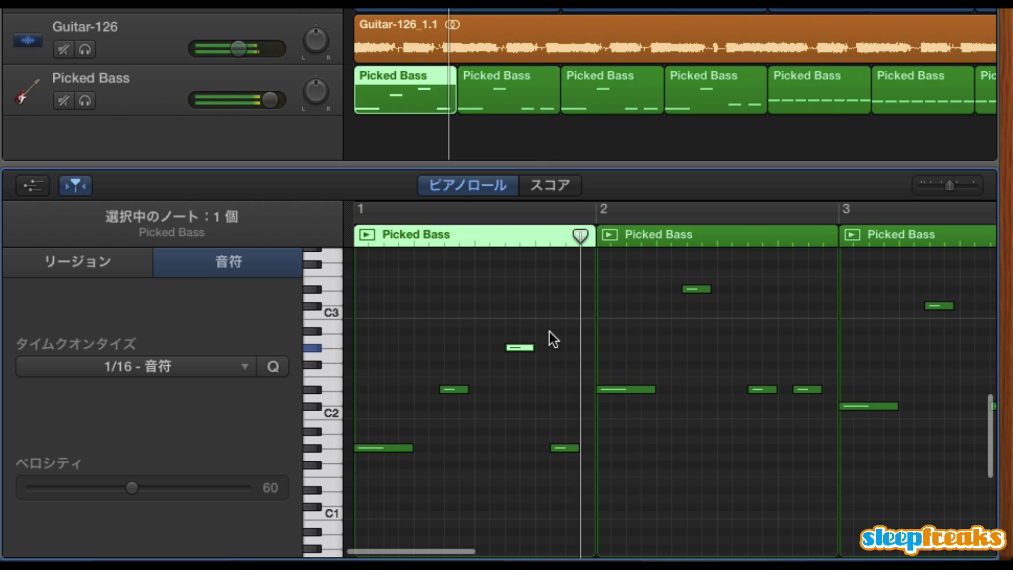
key(space)
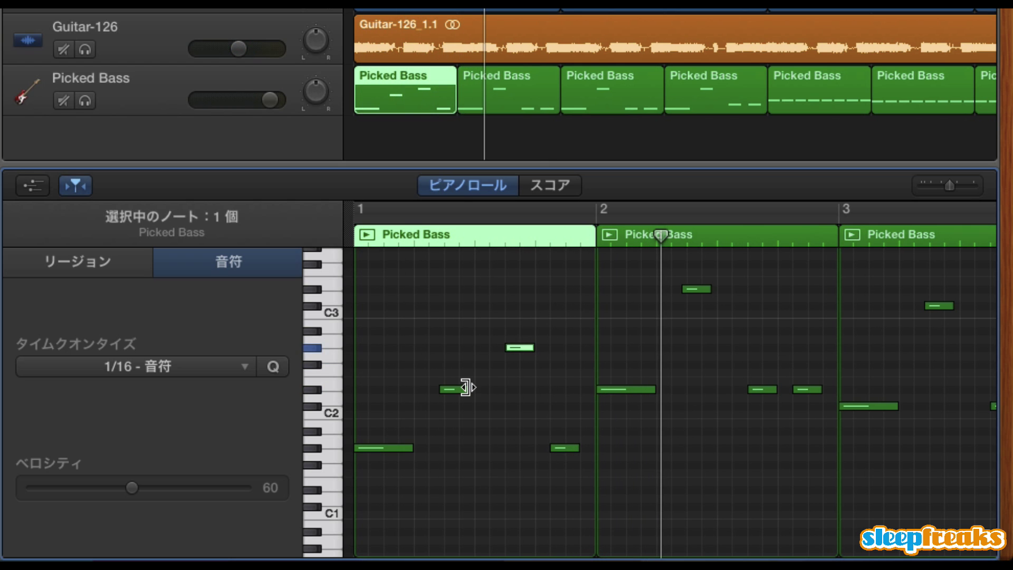
Lengthen bar 1's second bass note to a dotted eighth.
drag(462, 388, 488, 389)
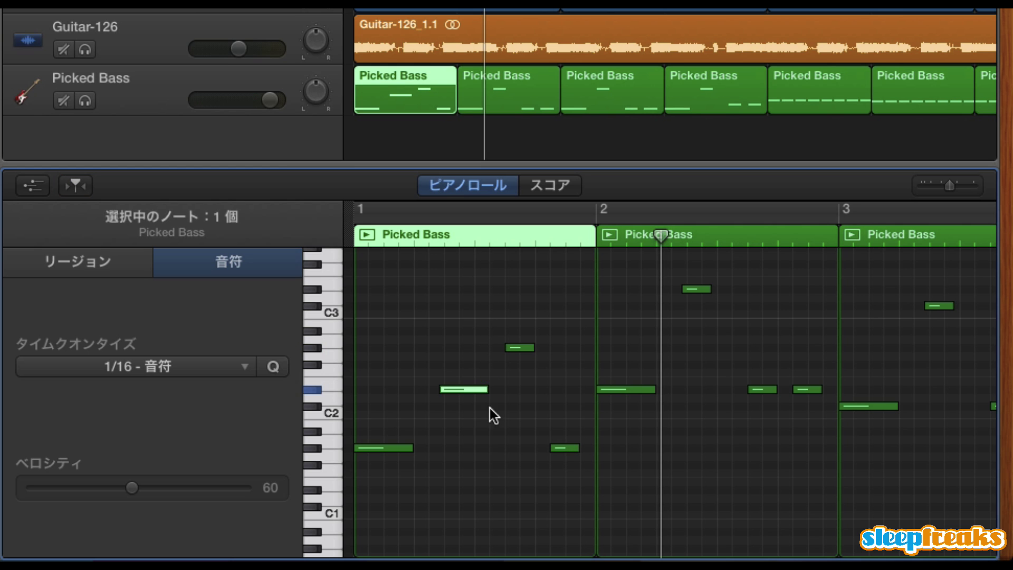
scroll(623, 346, down, 1)
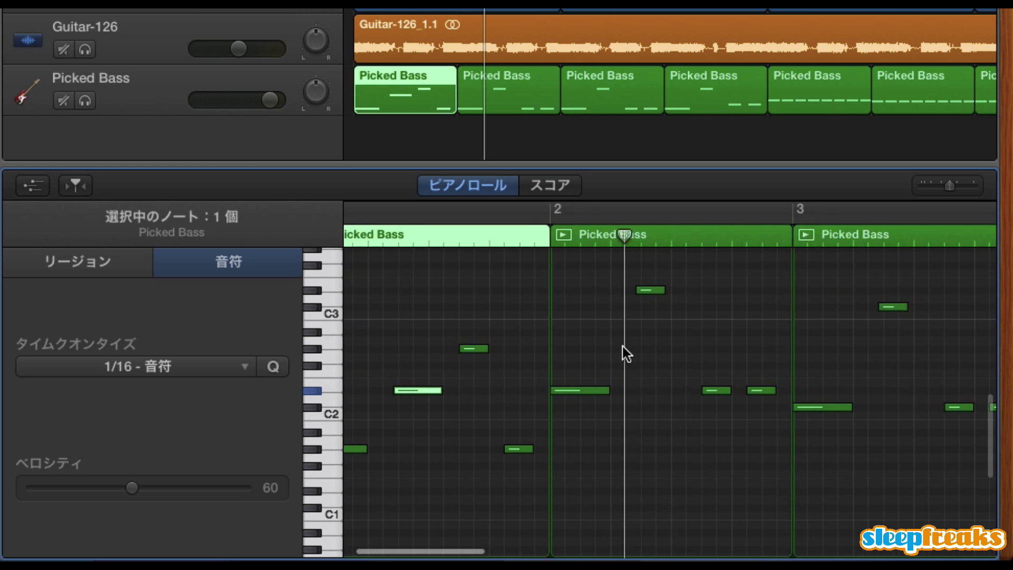